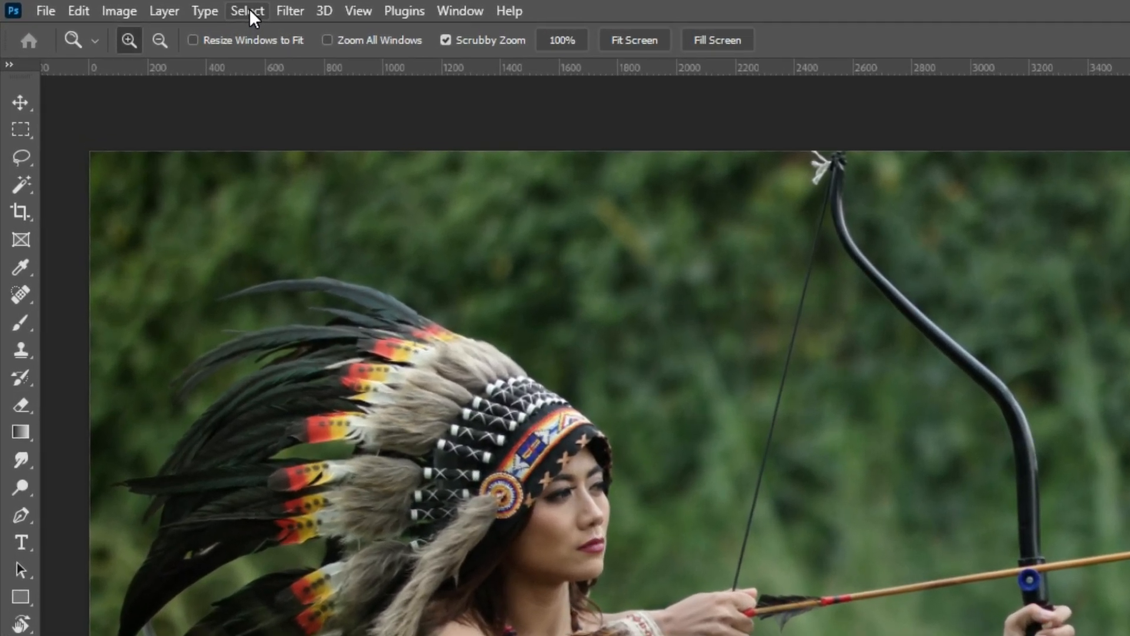
- Select the archer as the photo's subject and copy her onto a new layer
left_click(249, 11)
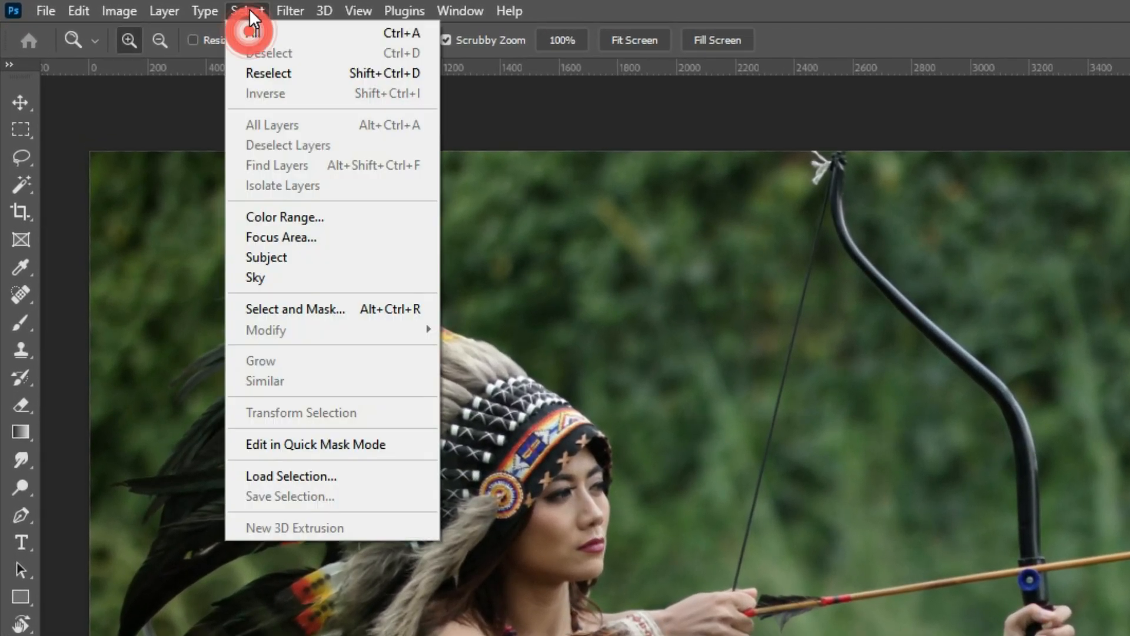
left_click(299, 262)
key("l")
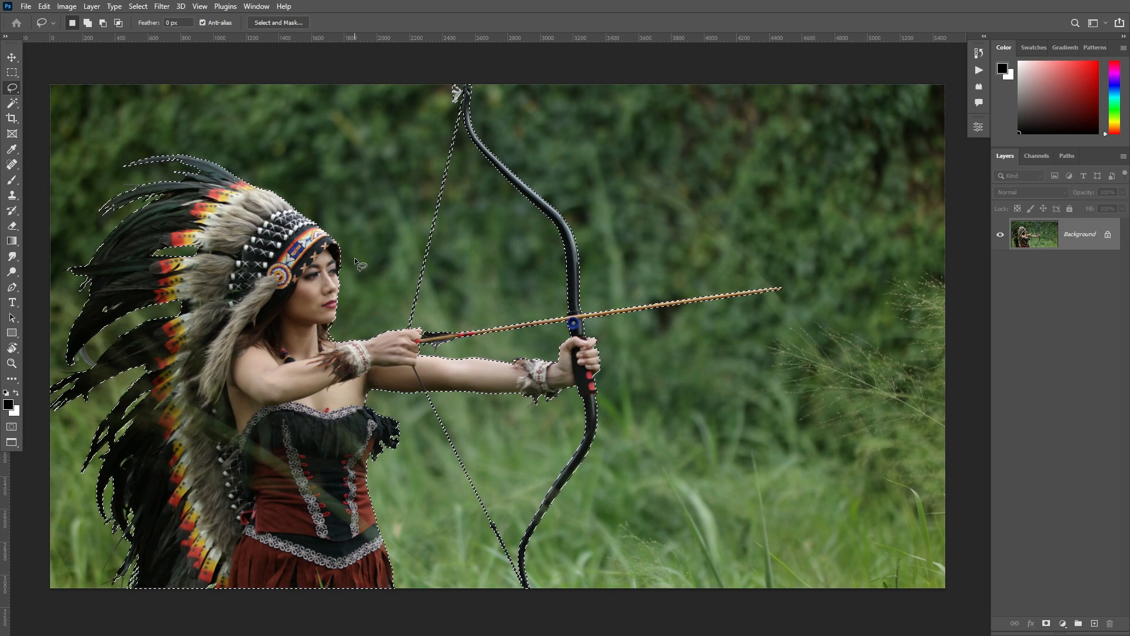
key("ctrl+j")
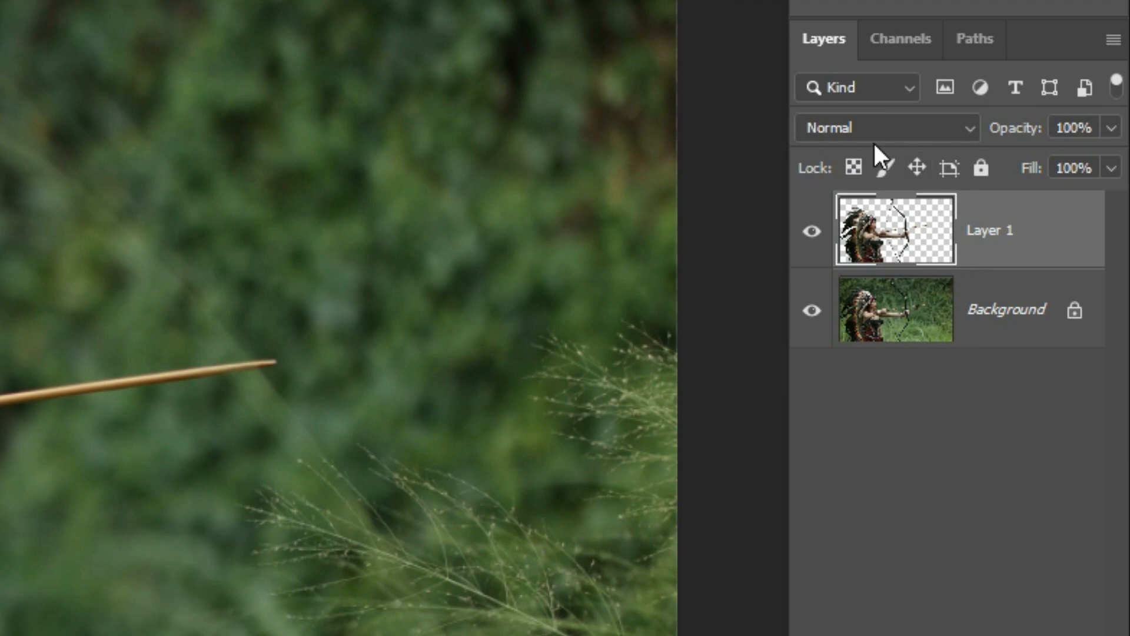
- Duplicate the Background layer beneath the archer cut-out
left_click(892, 315)
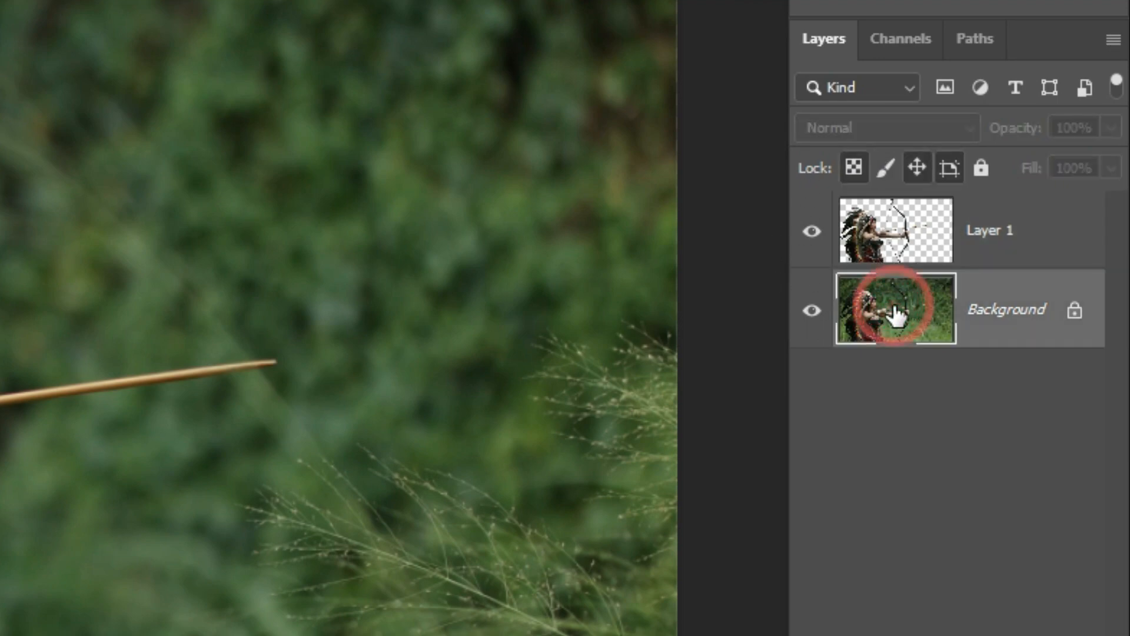
left_click_drag(897, 315, 895, 313)
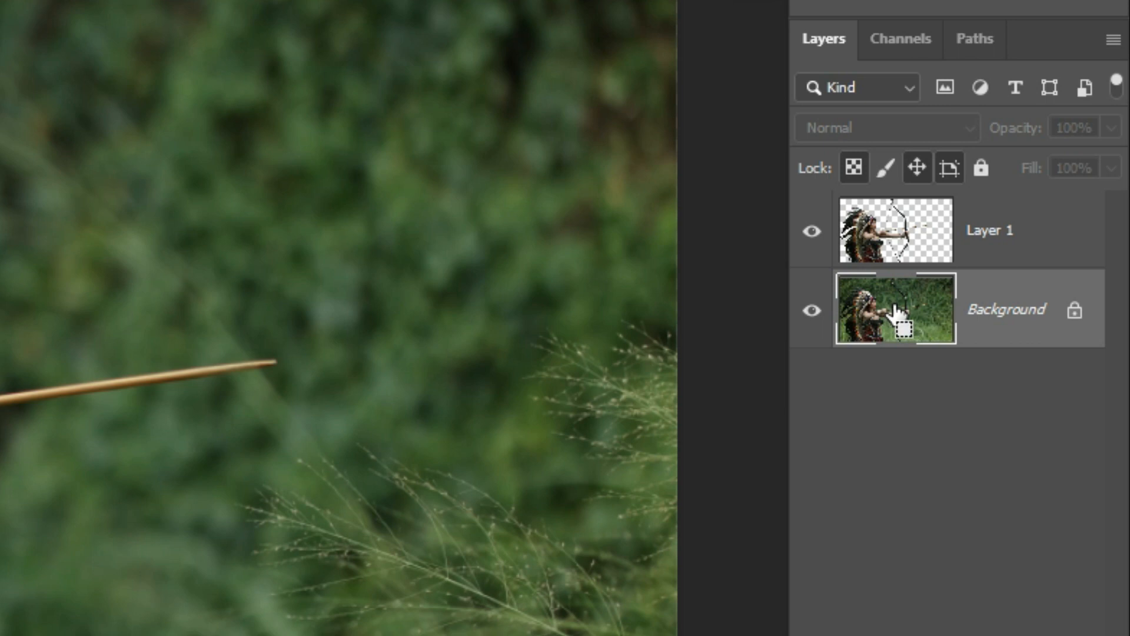
key("ctrl+j")
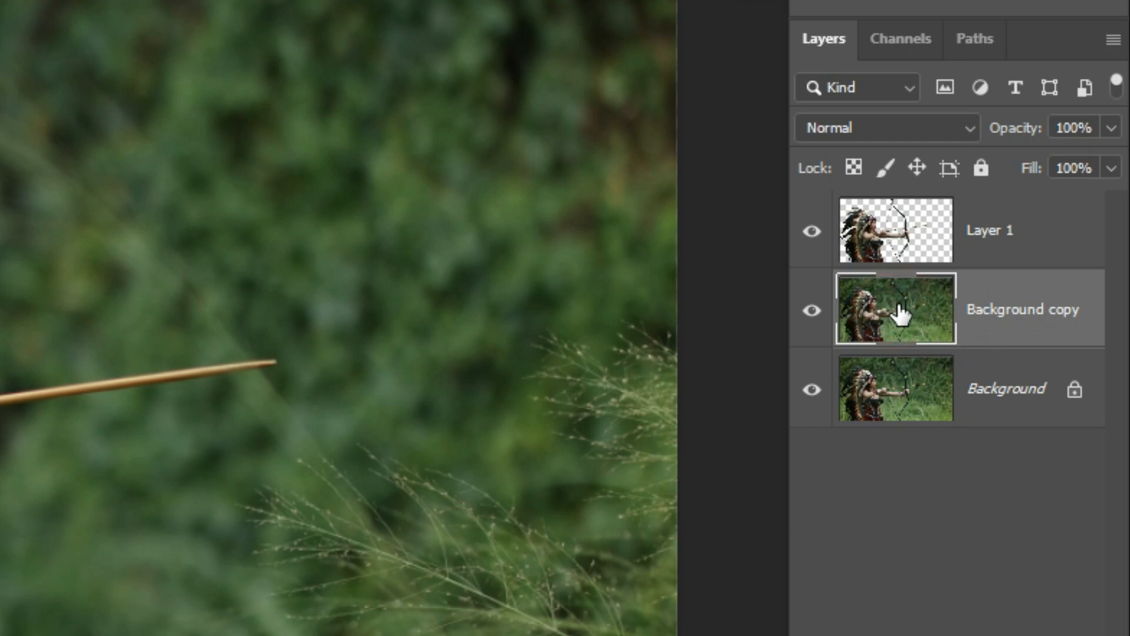
- Load the archer cut-out layer's outline as a selection and expand it by 30 pixels
left_click_drag(900, 316, 881, 205)
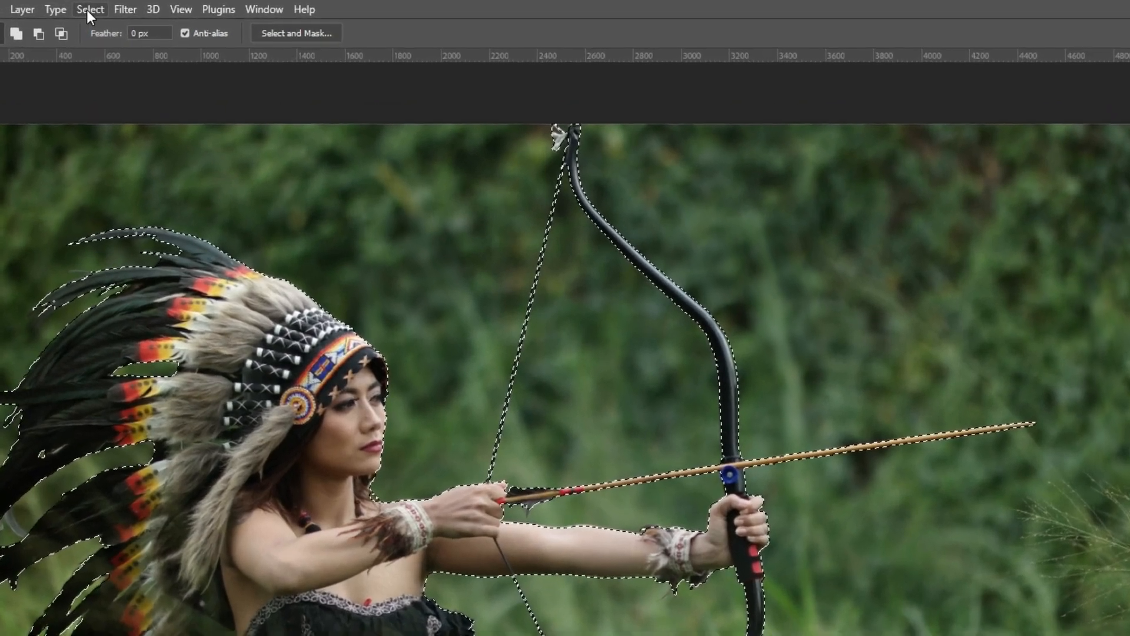
left_click(135, 7)
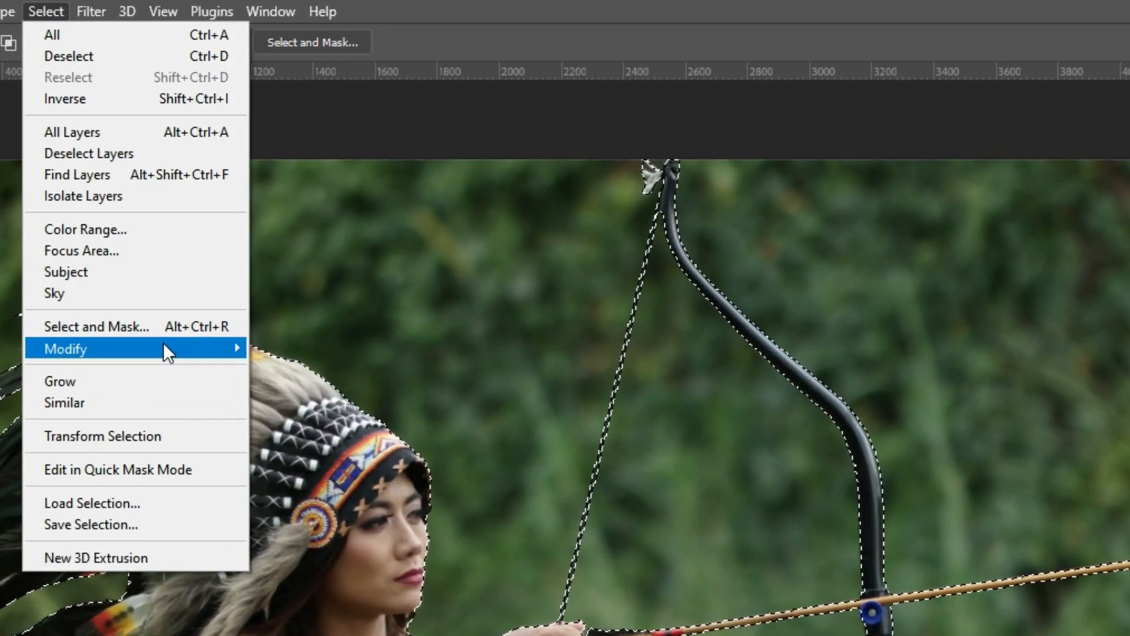
mouse_move(176, 294)
left_click(328, 390)
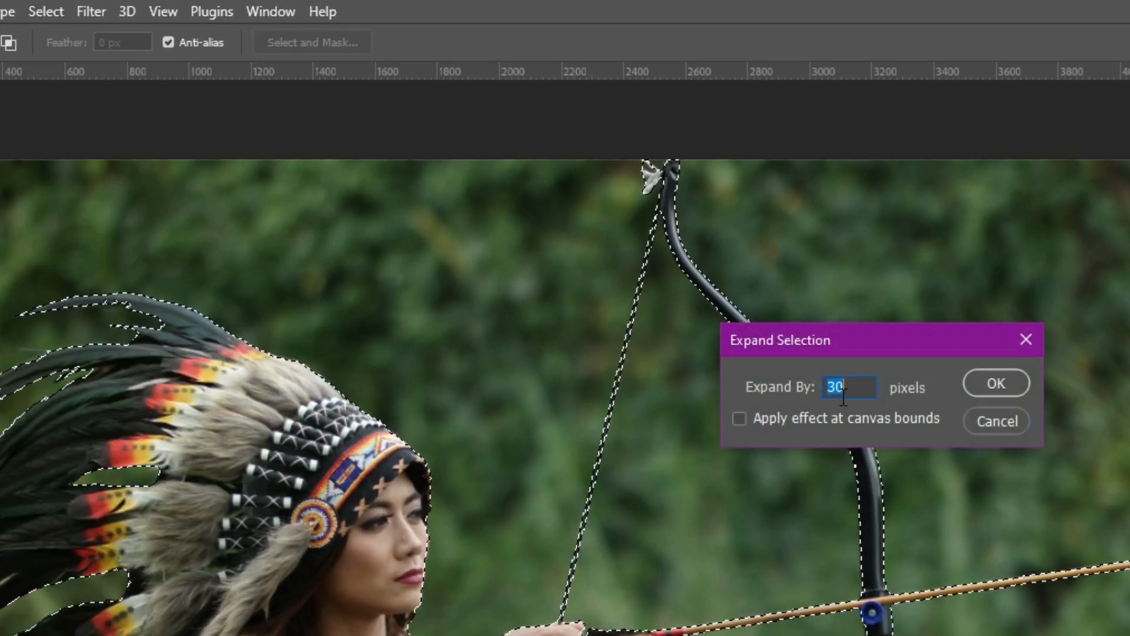
left_click(1001, 384)
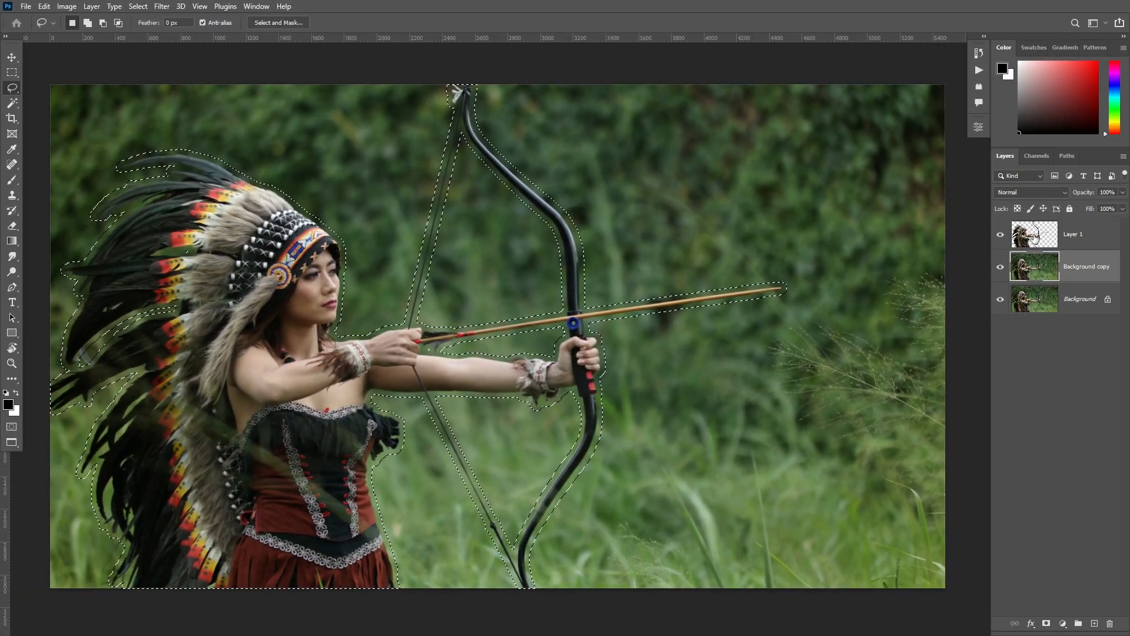
- Hide the cut-out layer, remove the archer from Background copy with a Content-Aware fill at 100% opacity, and deselect
left_click(1001, 236)
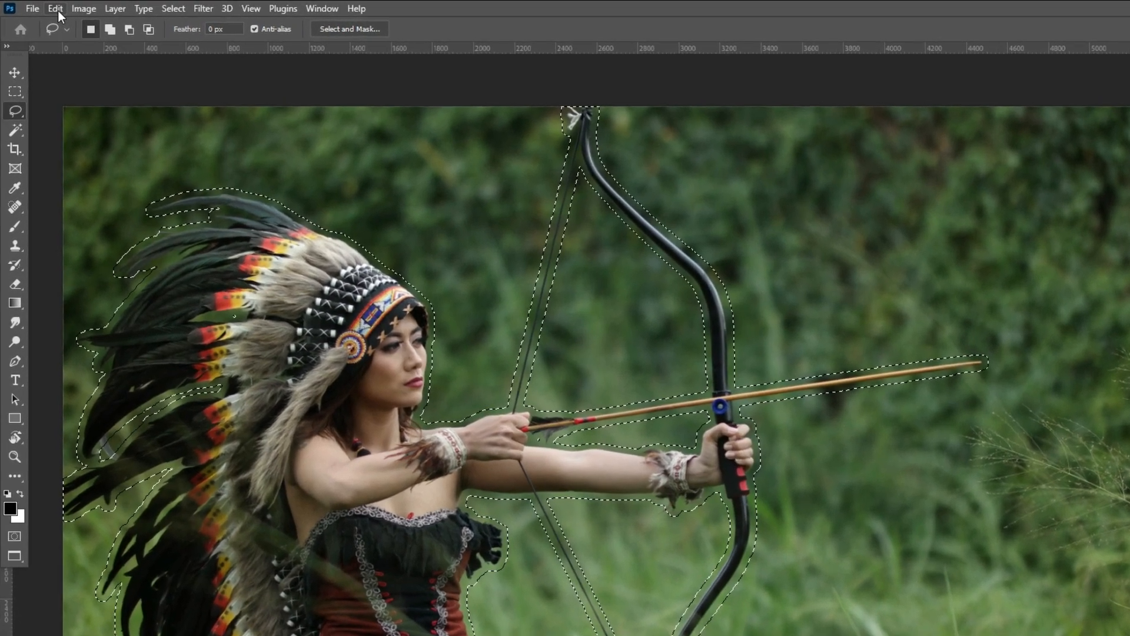
left_click(56, 9)
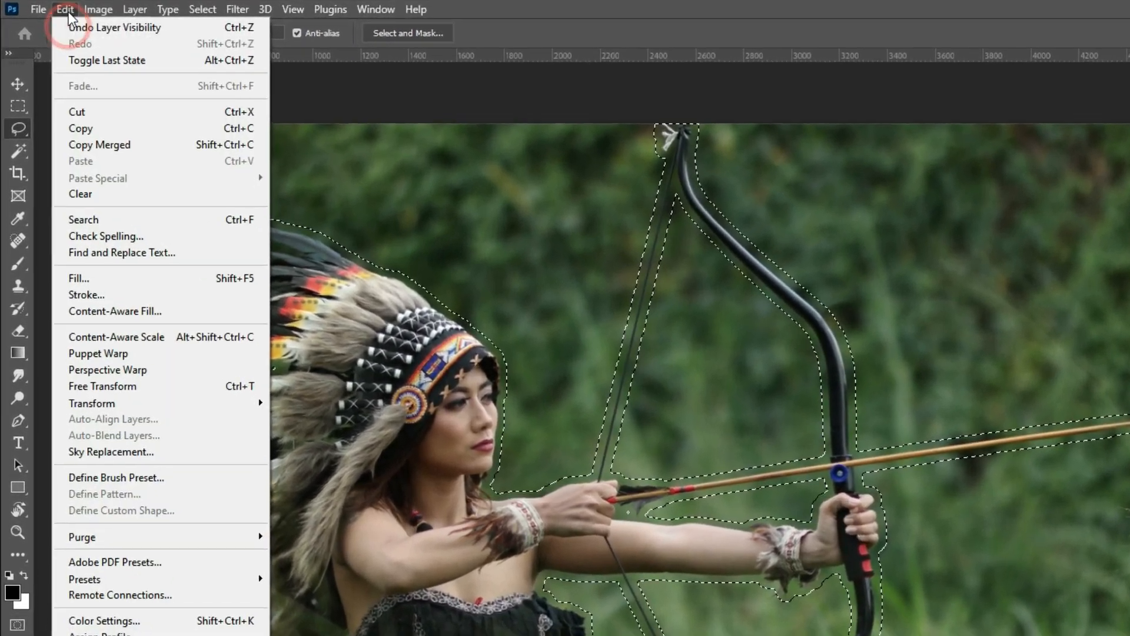
left_click(121, 239)
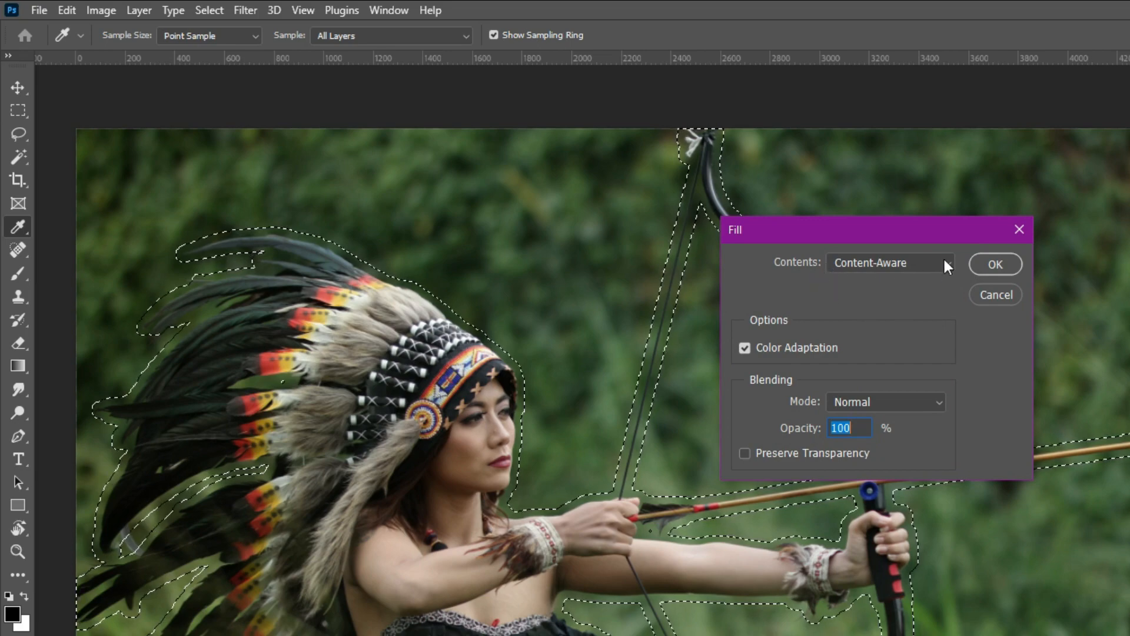
left_click(863, 264)
left_click(850, 341)
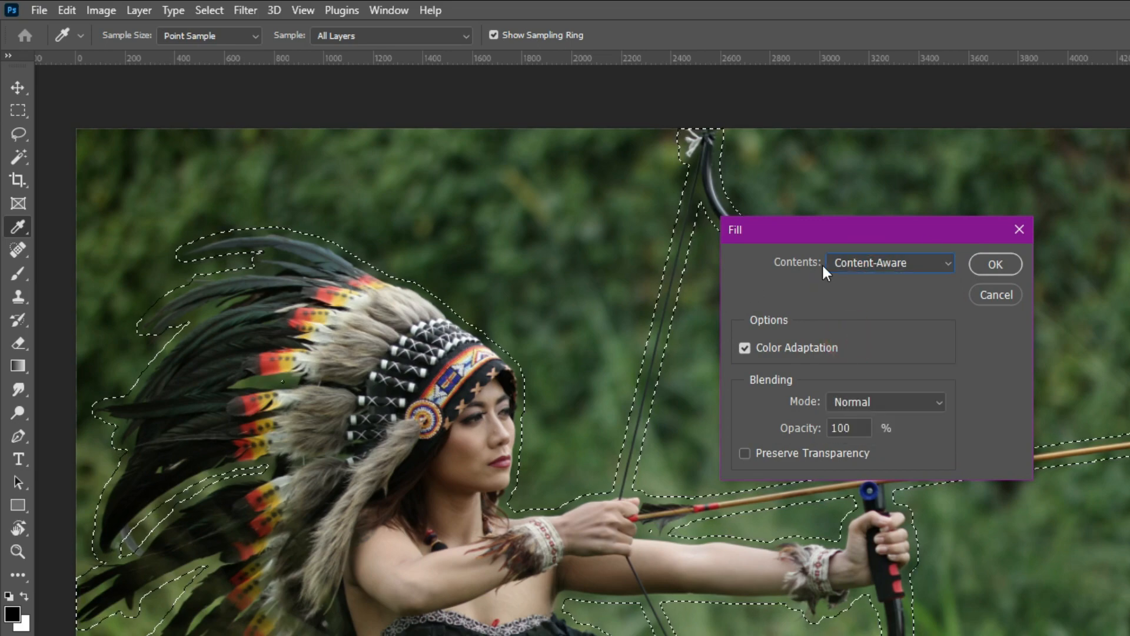
left_click(996, 264)
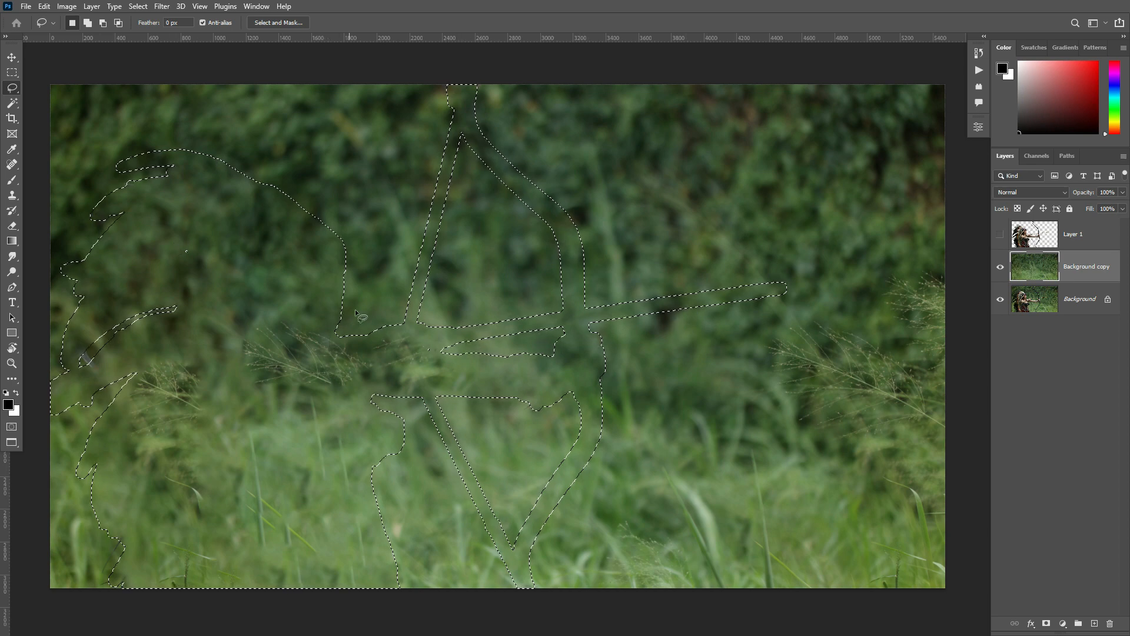
key("ctrl+d")
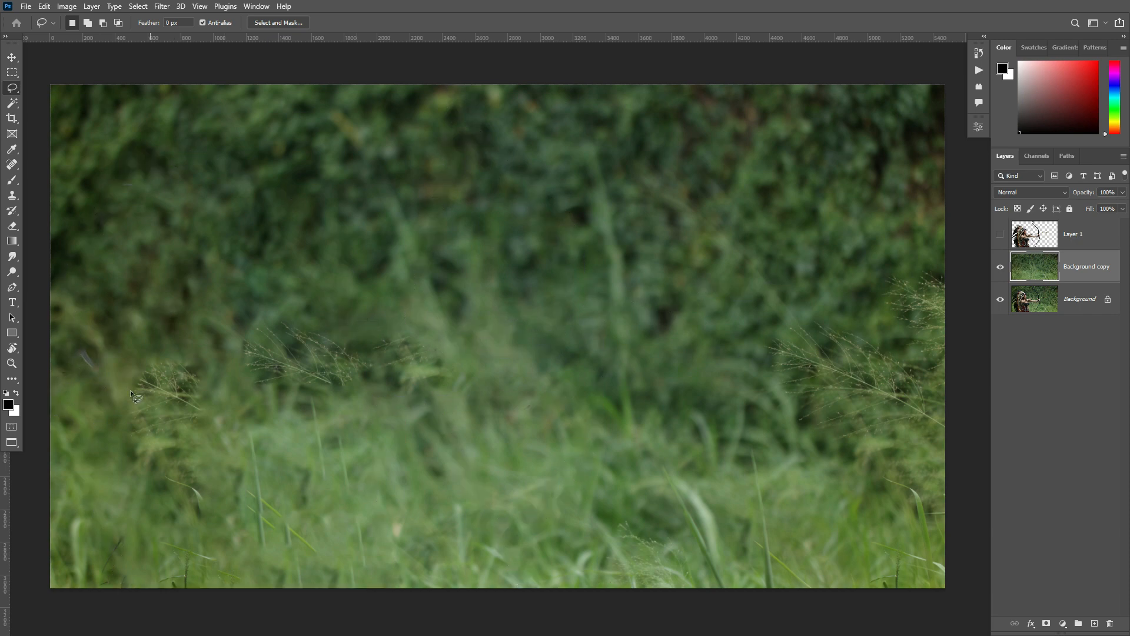
- Check the separated layers individually, leaving Layer 1 and Background copy visible and the original Background hidden
left_click(13, 364)
left_click(360, 305, "alt")
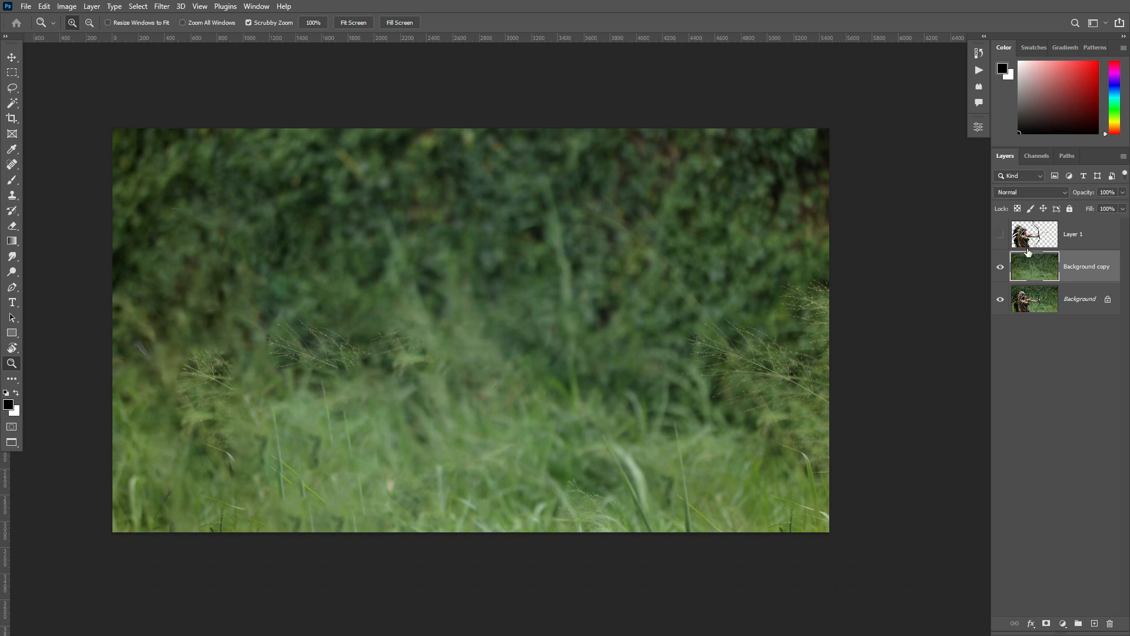
left_click(1000, 234)
left_click_drag(1000, 267, 1001, 299)
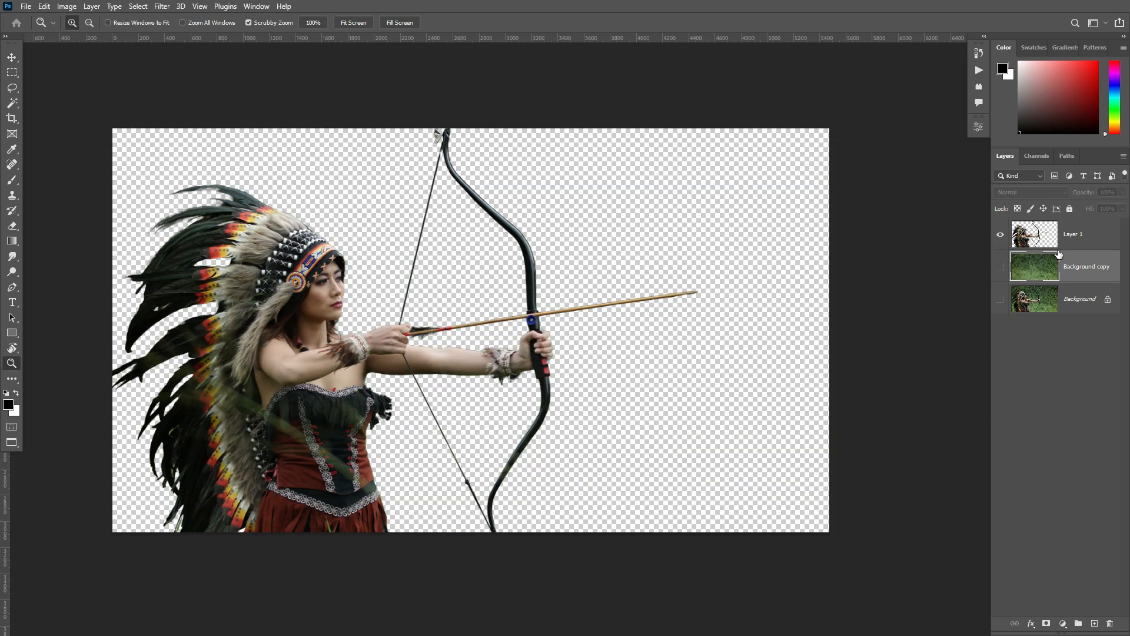
left_click(1001, 235)
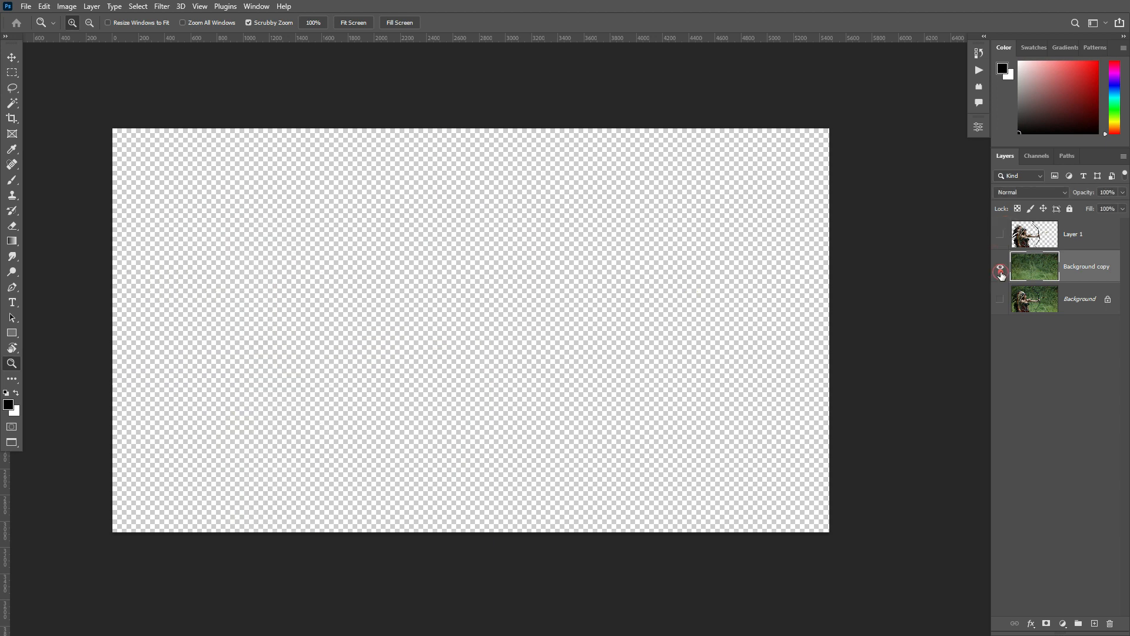
left_click(1000, 270)
left_click(1000, 234)
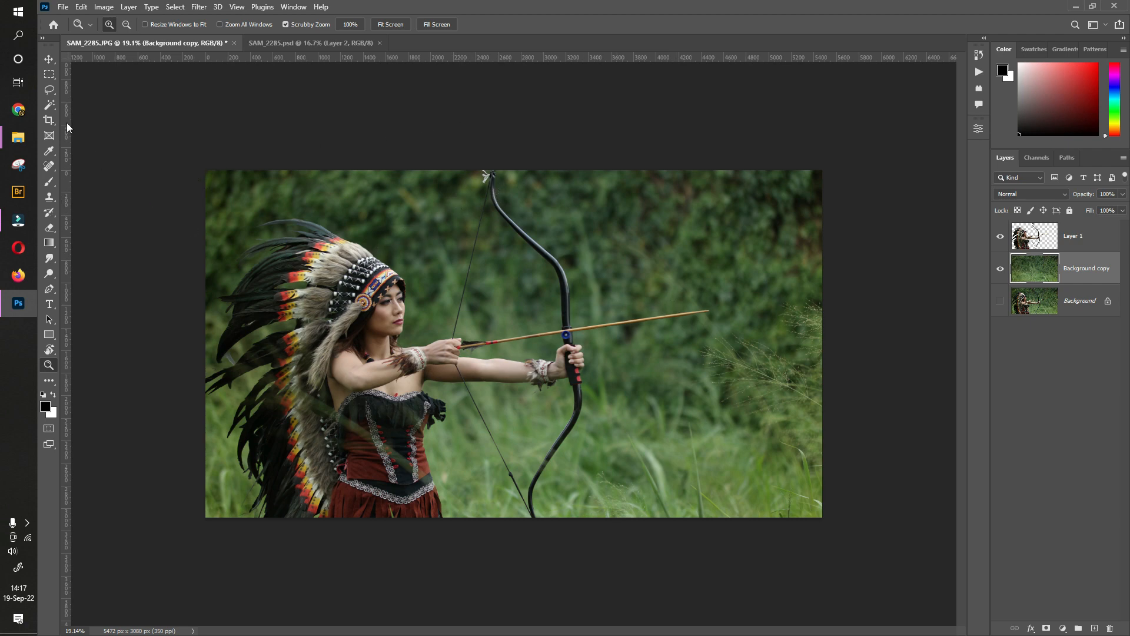
- Extend the canvas above and on both sides with a 16:9 Content-Aware crop to about 6317 x 3553 px
left_click(51, 121)
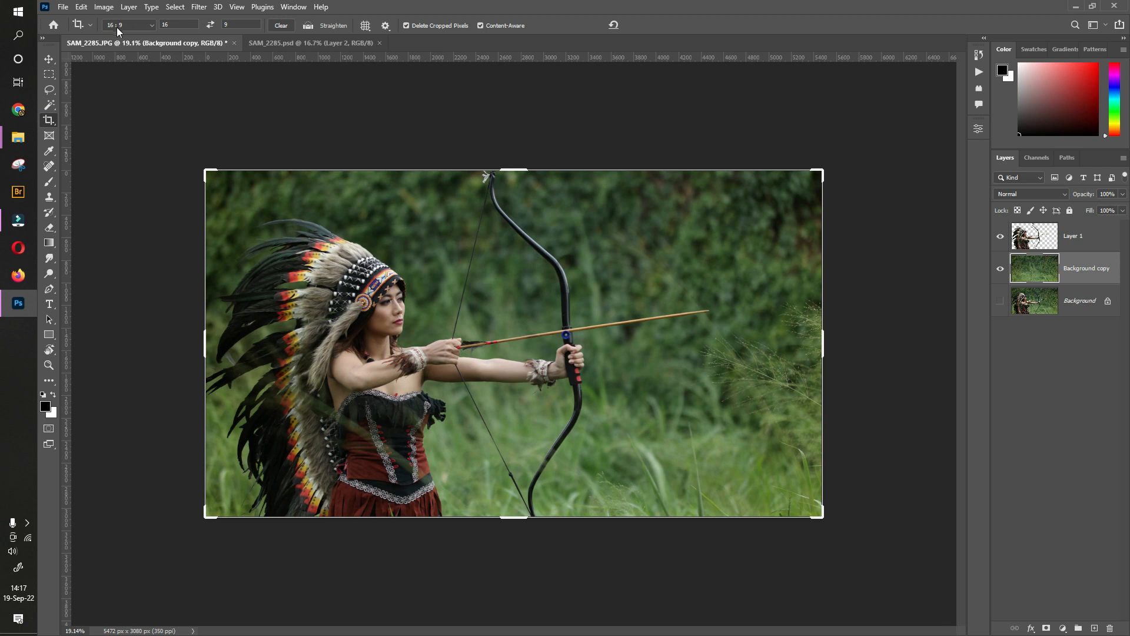
left_click_drag(822, 172, 849, 154)
left_click_drag(179, 155, 157, 143)
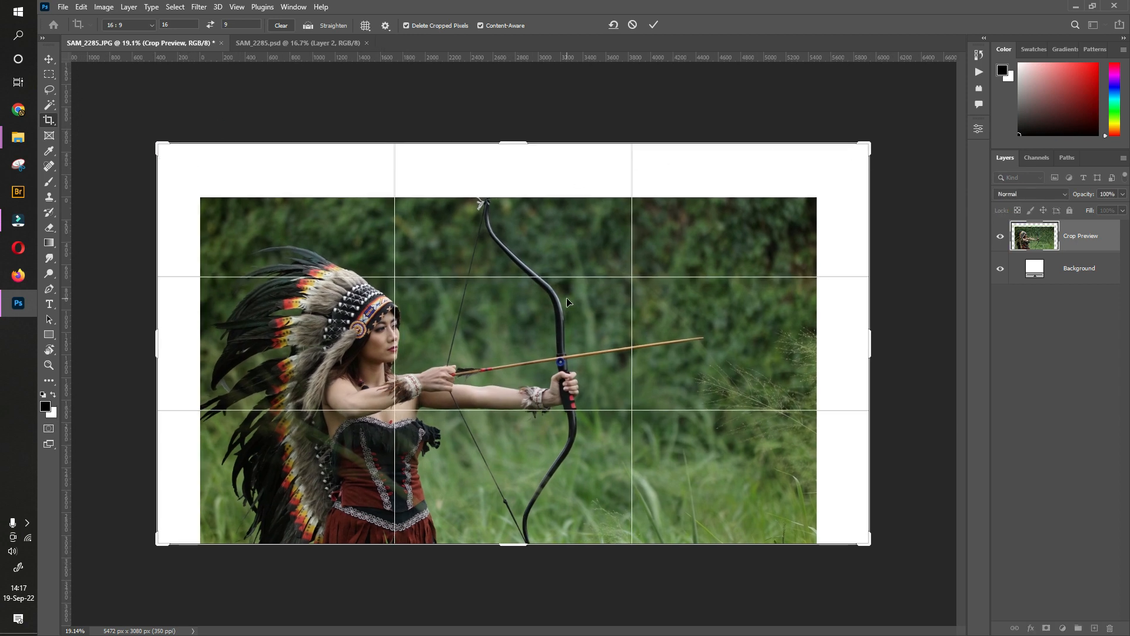
left_click(482, 27)
left_click(480, 26)
left_click(654, 25)
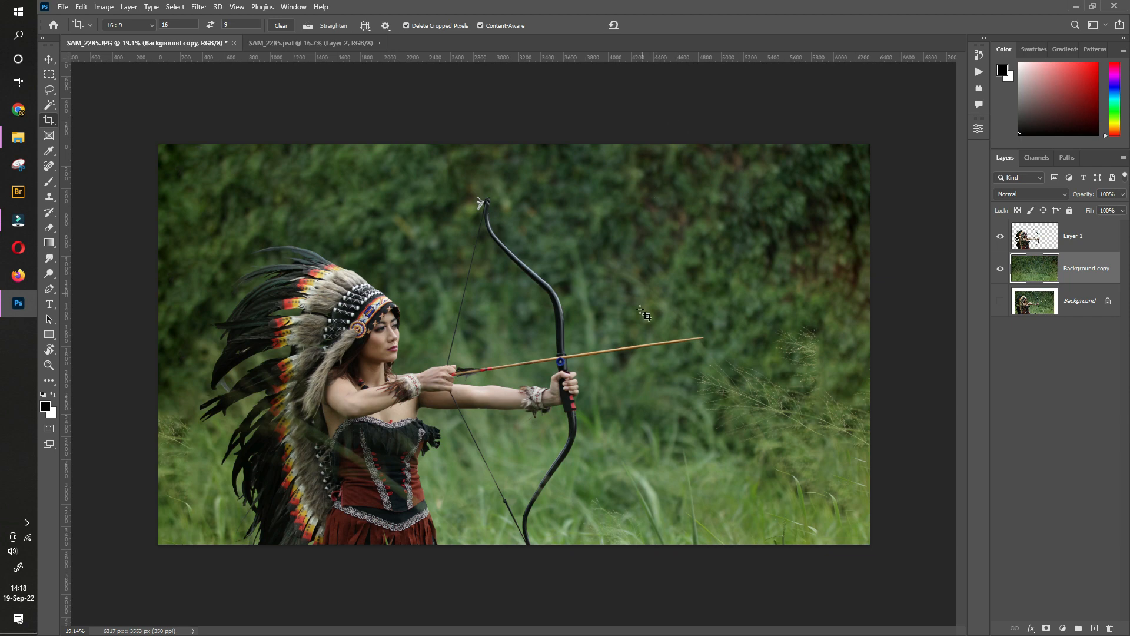
- Apply a Gaussian Blur with a 15.3-pixel radius to the Background copy layer
left_click(49, 59)
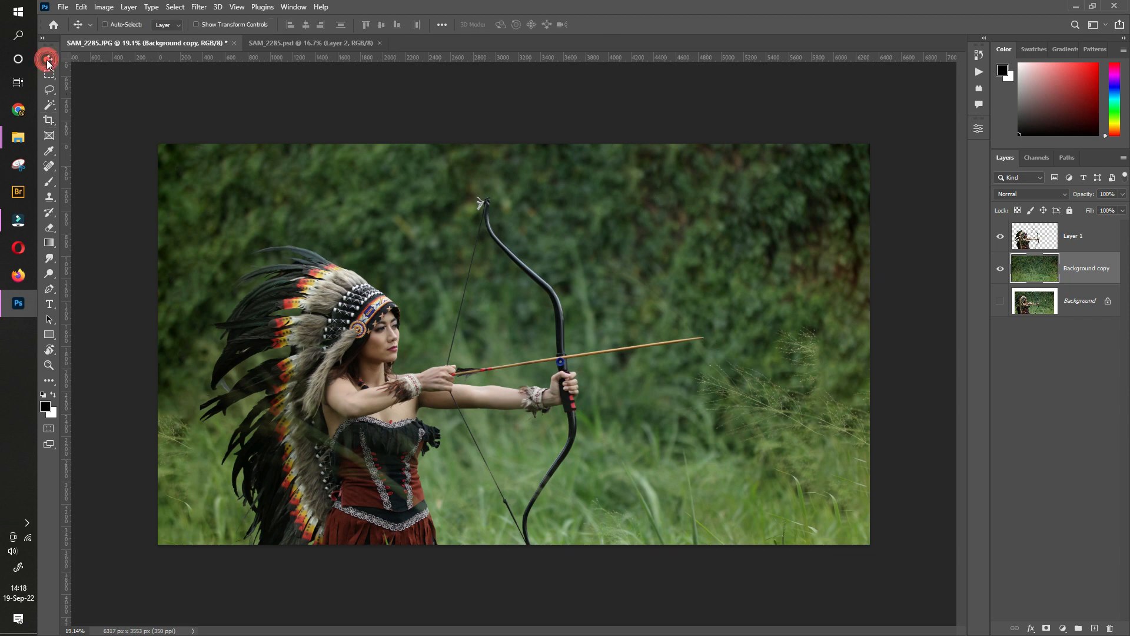
left_click(1000, 236)
left_click(1024, 268)
left_click(199, 7)
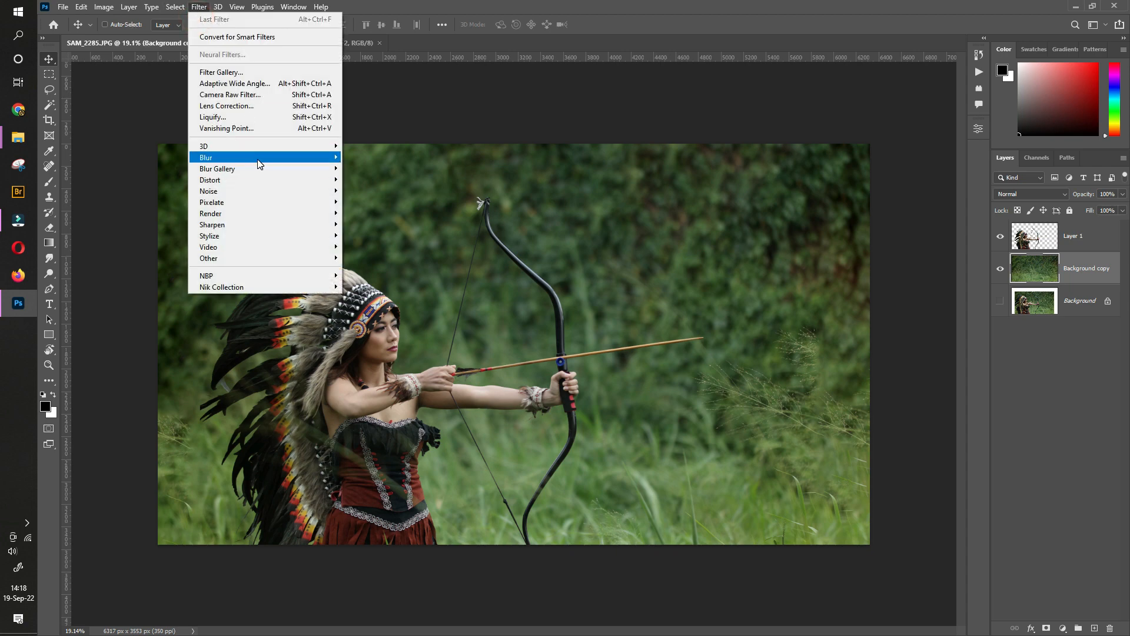
mouse_move(261, 166)
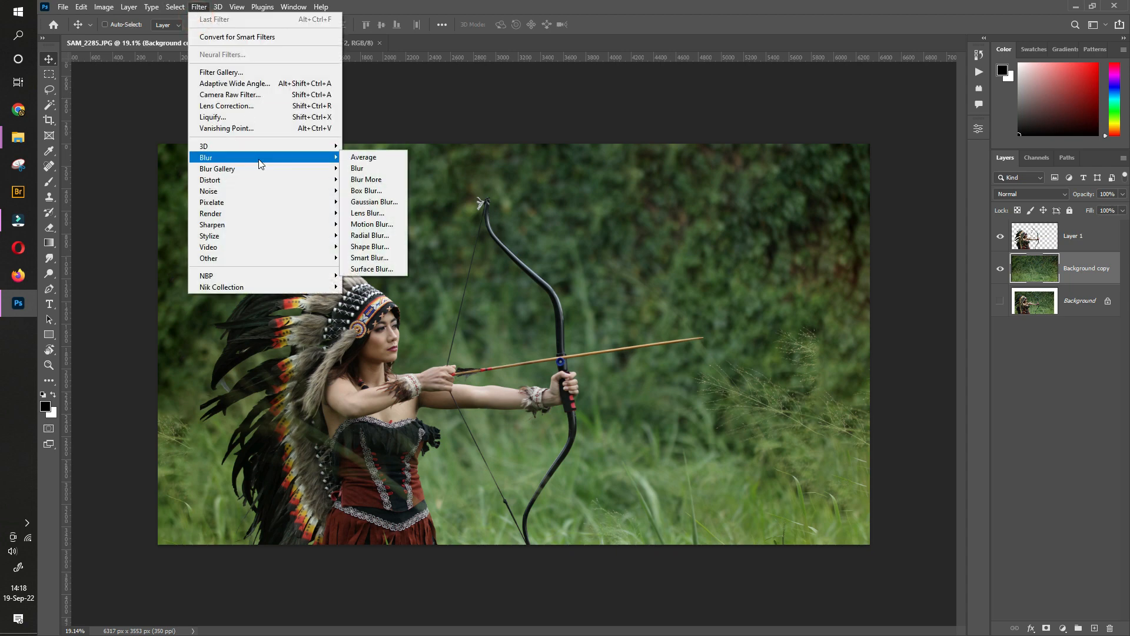
left_click(383, 205)
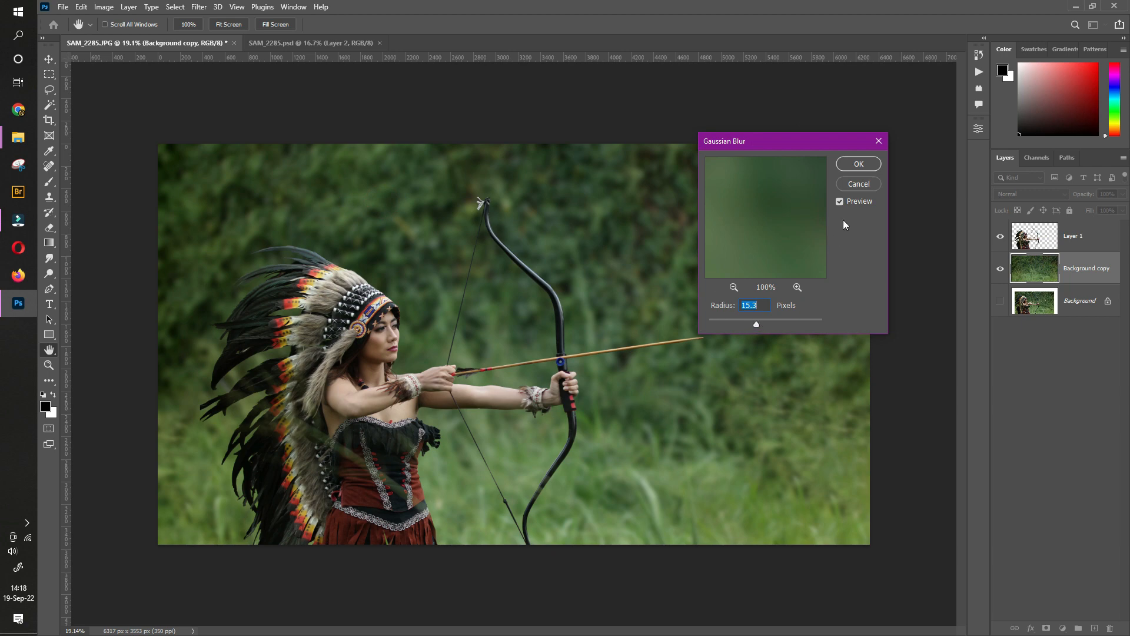
left_click(858, 165)
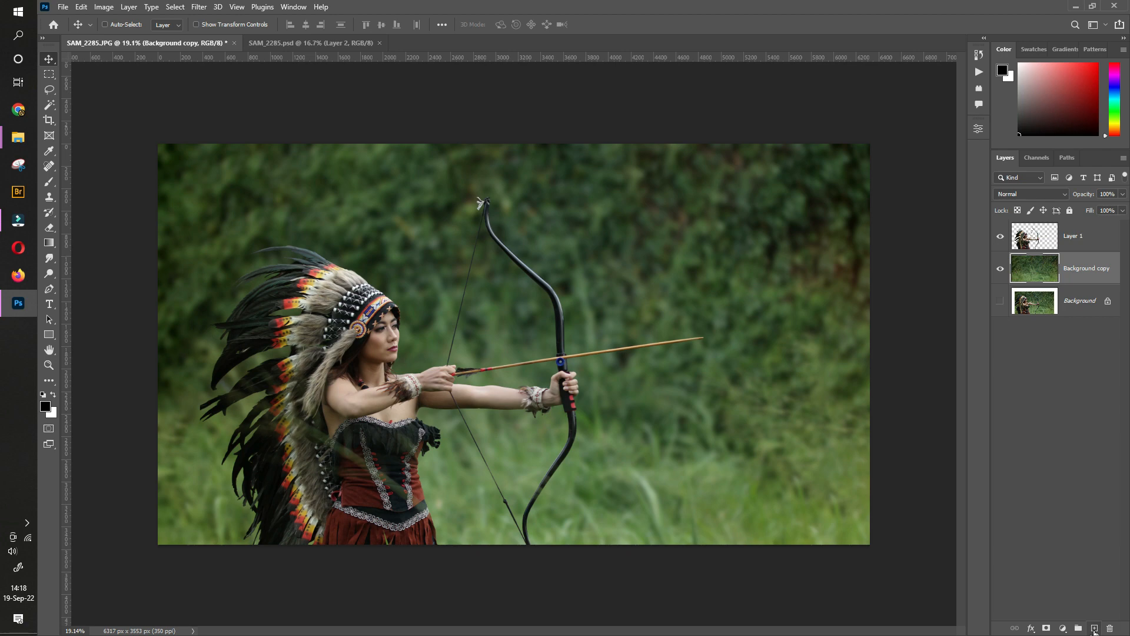
- Add an empty layer above Background copy and set a bright orange-yellow foreground colour for the Brush tool
left_click(1094, 629)
left_click(49, 181)
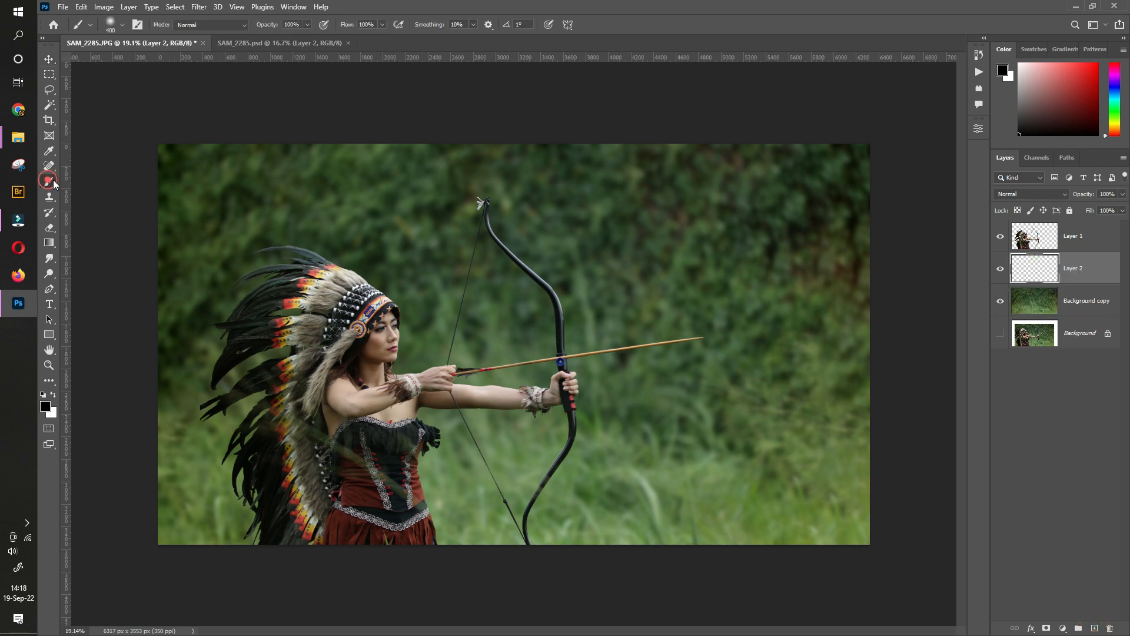
left_click(1117, 123)
left_click_drag(1096, 97, 1101, 57)
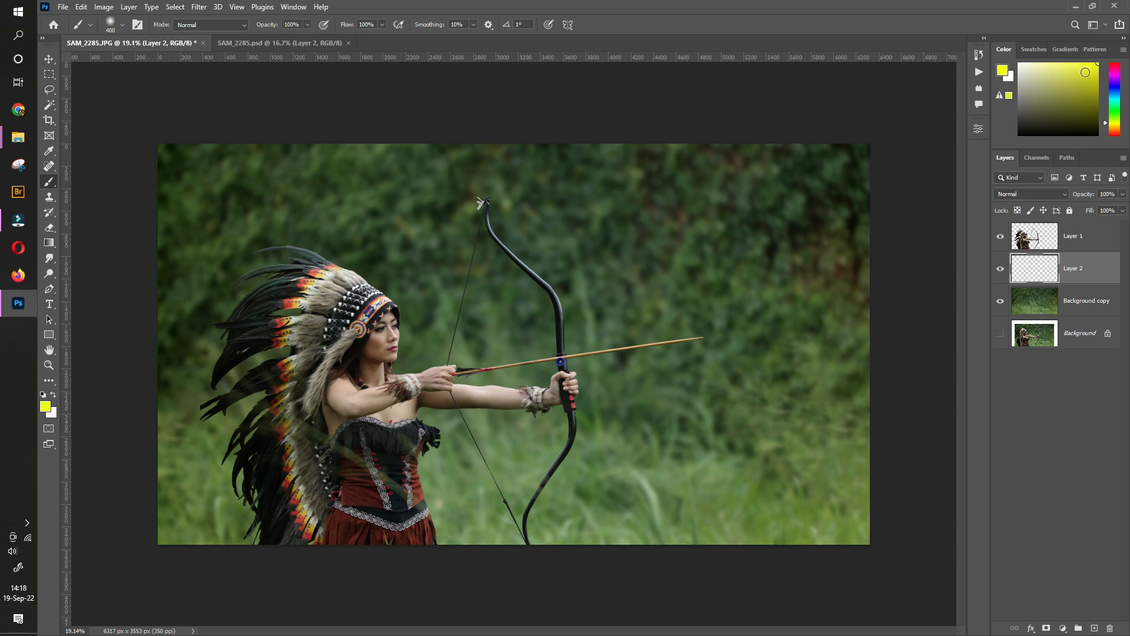
left_click(1118, 125)
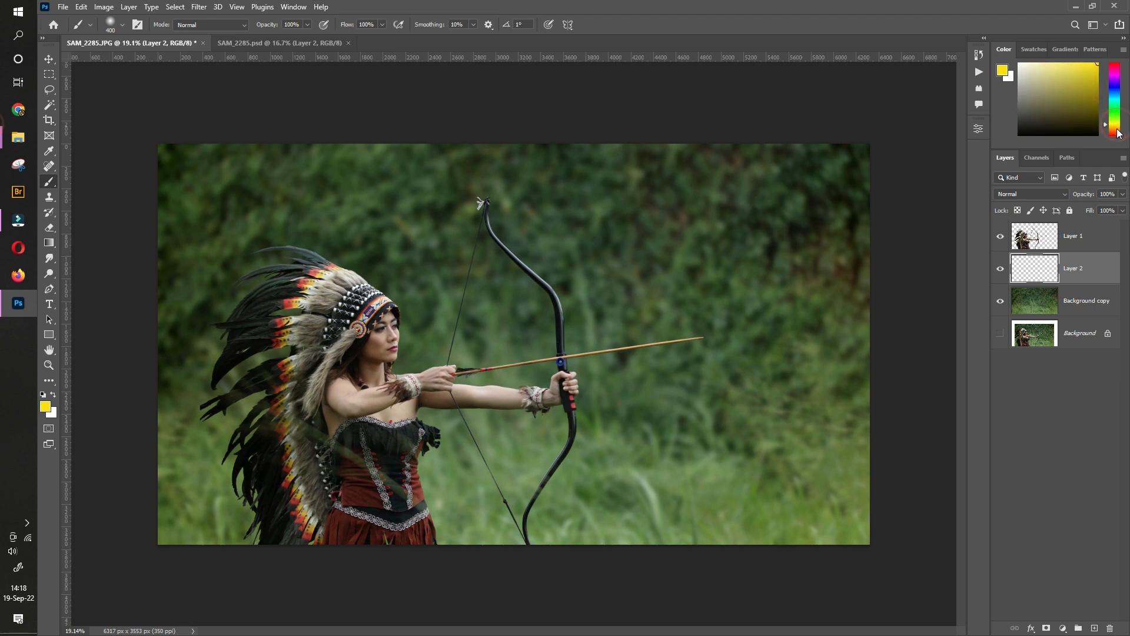
left_click(1117, 129)
left_click(1116, 127)
left_click(1097, 64)
- Enlarge the brush to 3600 px and paint one soft orange-yellow glow behind the archer
key("bracketright")
key("bracketright")
key("bracketright")
key("bracketright")
key("bracketright")
key("bracketright")
key("bracketright")
key("bracketright")
key("bracketright")
key("bracketright")
key("bracketright")
key("bracketright")
key("bracketright")
key("bracketright")
key("bracketright")
key("bracketright")
key("bracketright")
key("bracketright")
key("bracketright")
key("bracketright")
key("bracketright")
key("bracketright")
key("bracketright")
key("bracketright")
key("bracketright")
key("bracketright")
key("bracketright")
key("bracketright")
key("bracketright")
key("bracketright")
key("bracketright")
key("bracketright")
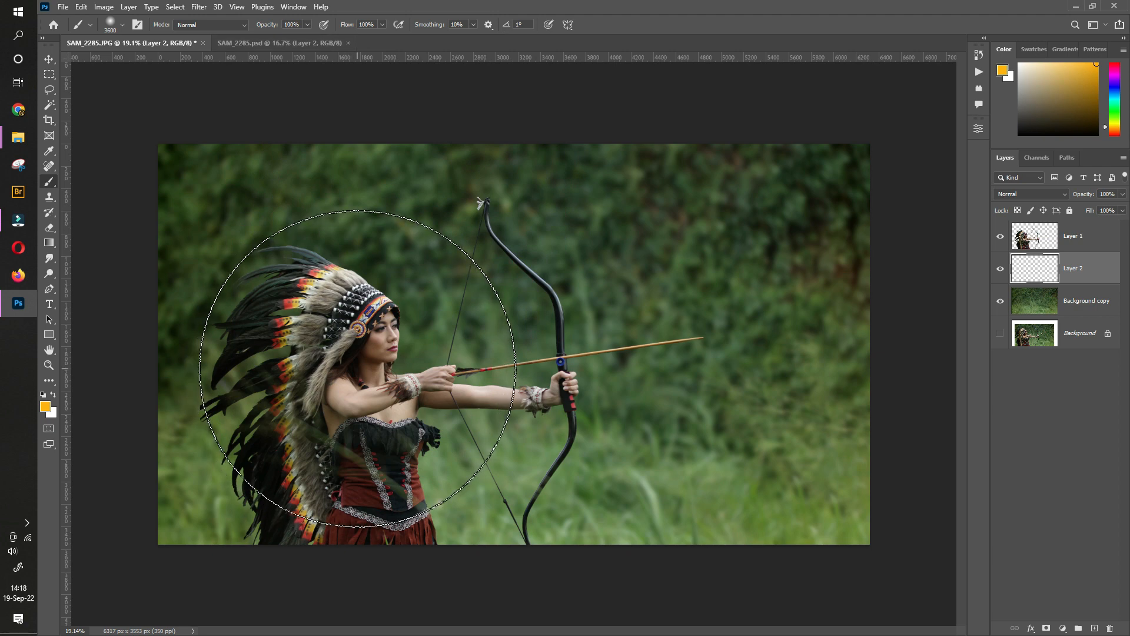
left_click(354, 366)
- Reduce the brush size to 1200 px
key("bracketleft")
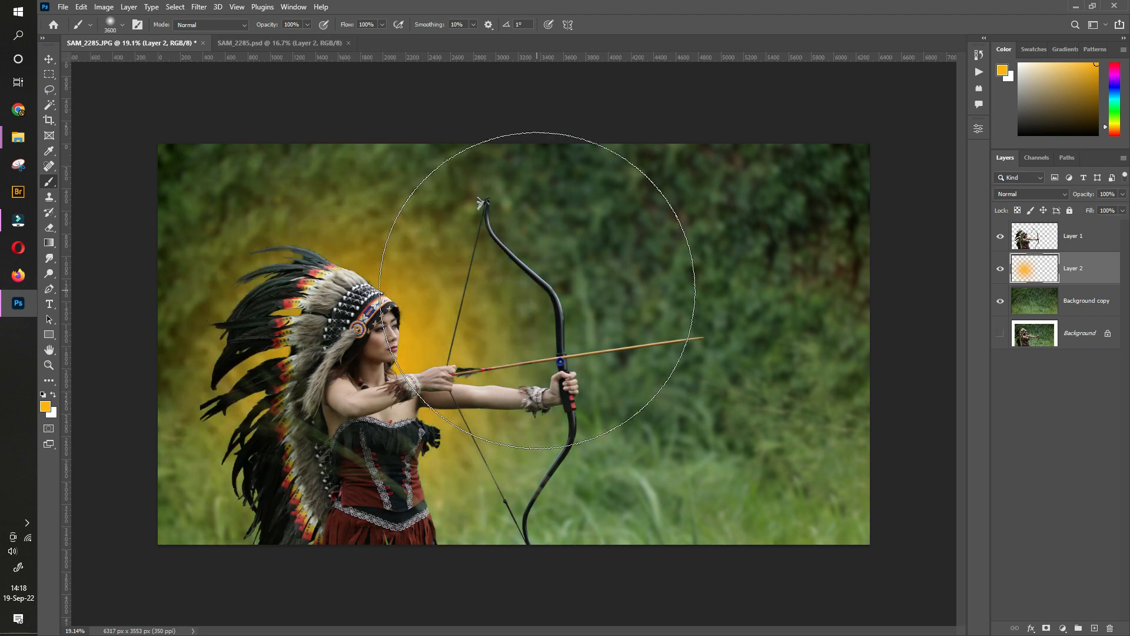
key("bracketleft")
key("bracketleft")
key("bracketleft")
key("bracketleft")
key("bracketleft")
key("bracketleft")
key("bracketleft")
key("bracketleft")
key("bracketleft")
key("bracketleft")
key("bracketleft")
key("bracketleft")
key("bracketleft")
key("bracketleft")
key("bracketleft")
key("bracketleft")
key("bracketleft")
key("bracketleft")
key("bracketleft")
key("bracketleft")
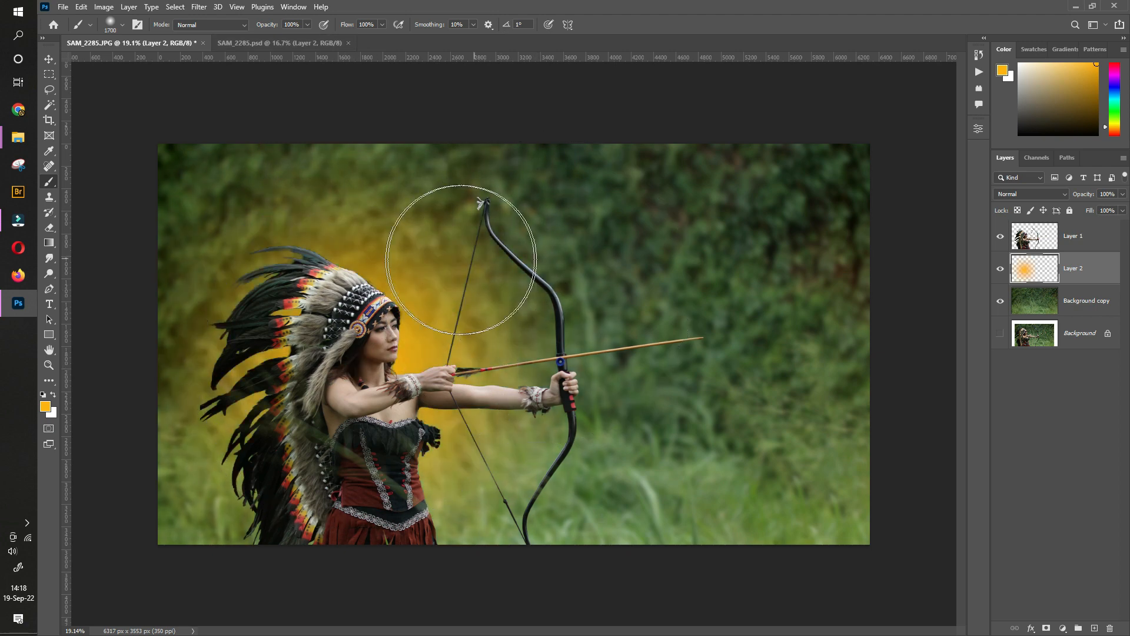
key("bracketleft")
key("bracketleft")
key("bracketleft")
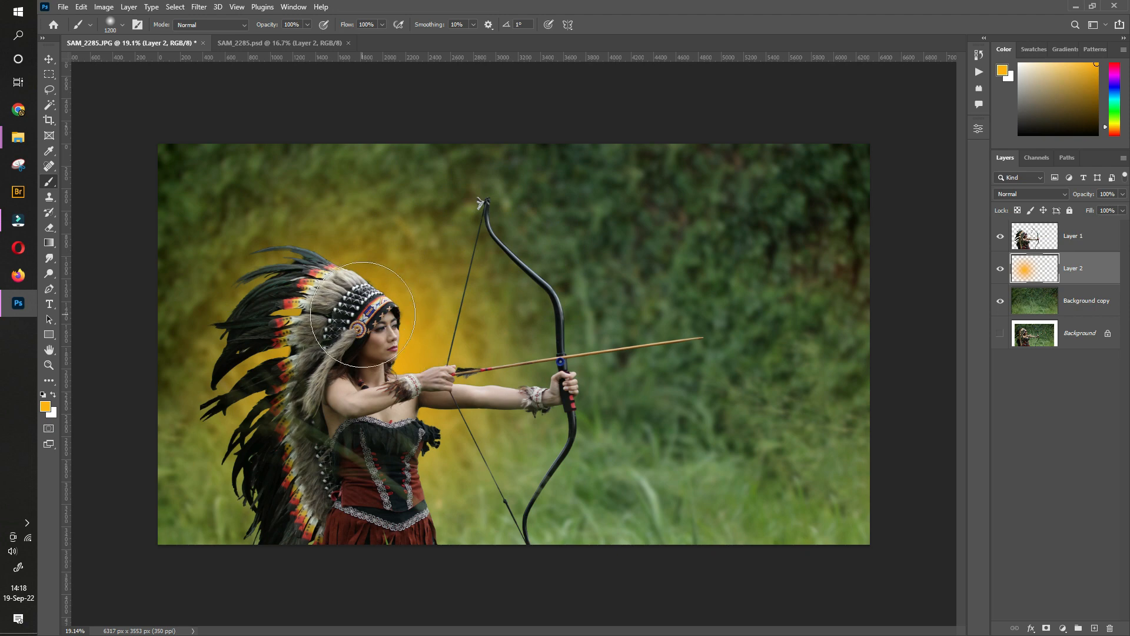
- Set the glow layer, Layer 2, to Overlay blending and toggle its visibility to compare the effect
left_click(1025, 195)
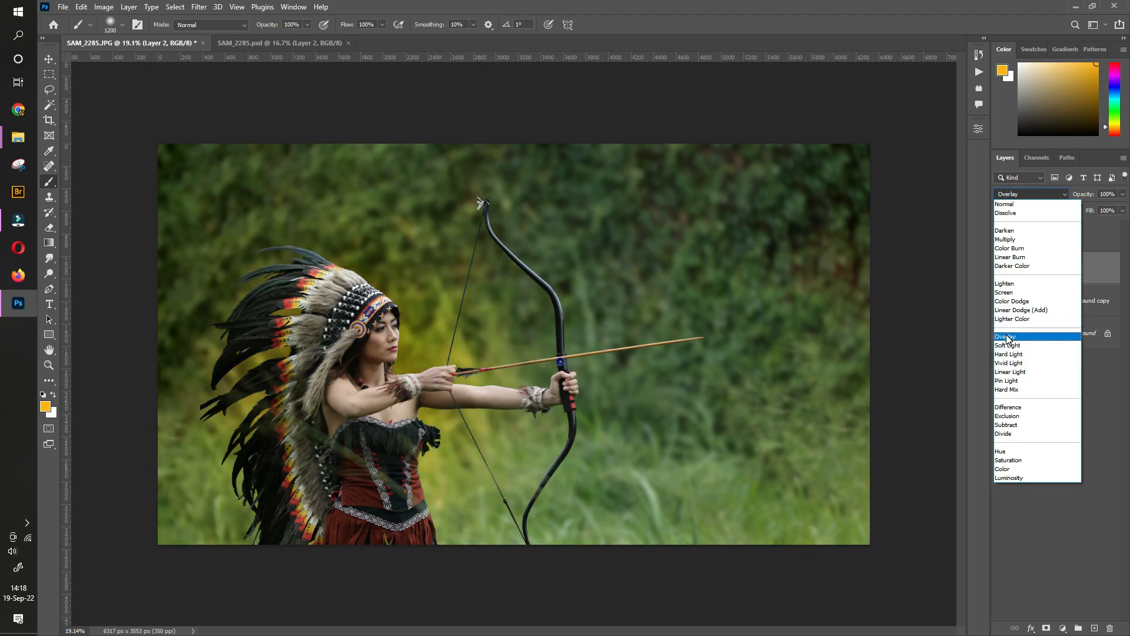
left_click(1007, 337)
left_click(1001, 270)
left_click(1001, 269)
left_click(1001, 269)
left_click(1001, 270)
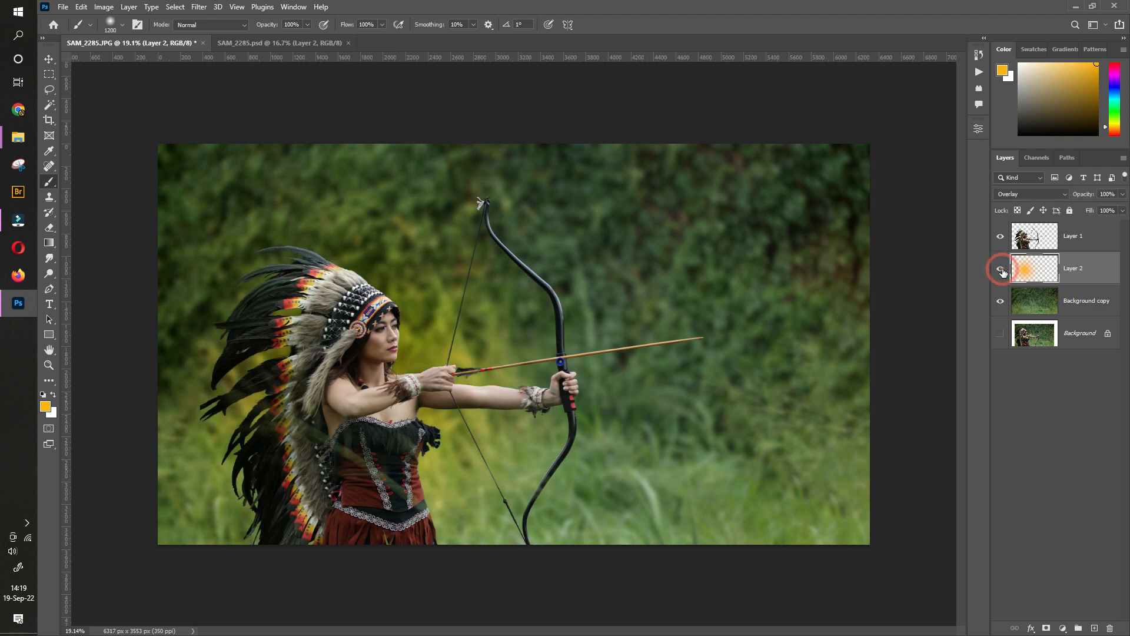
- Free-transform the archer on Layer 1: rotate her about -8.66°, scale to about 101.5% and reposition her so the arrow points upward
left_click(1101, 234)
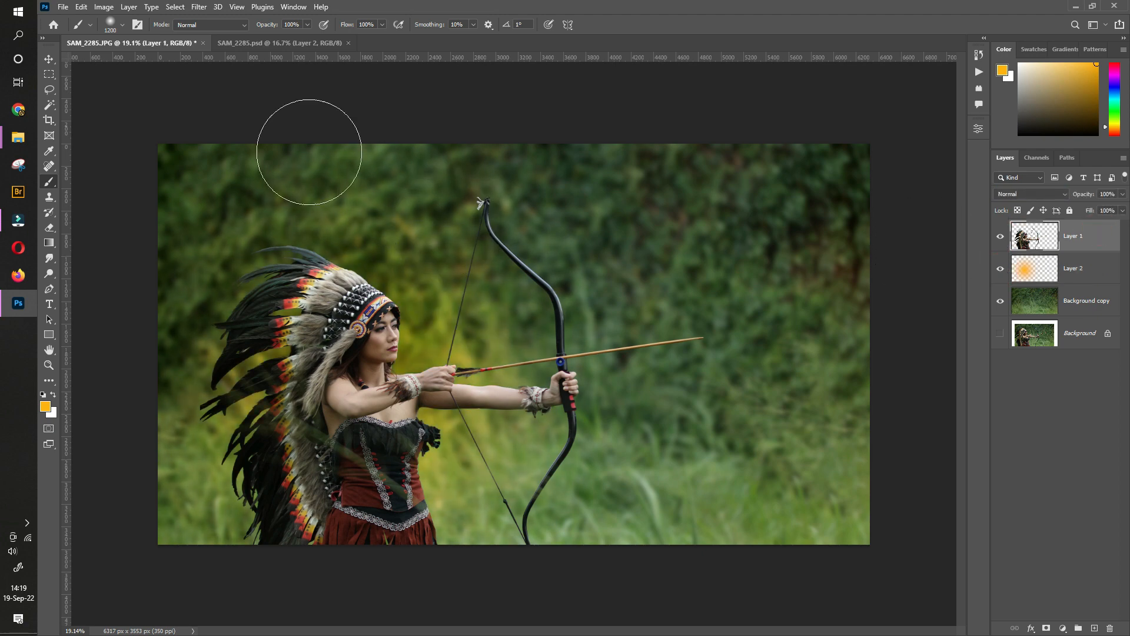
left_click(49, 59)
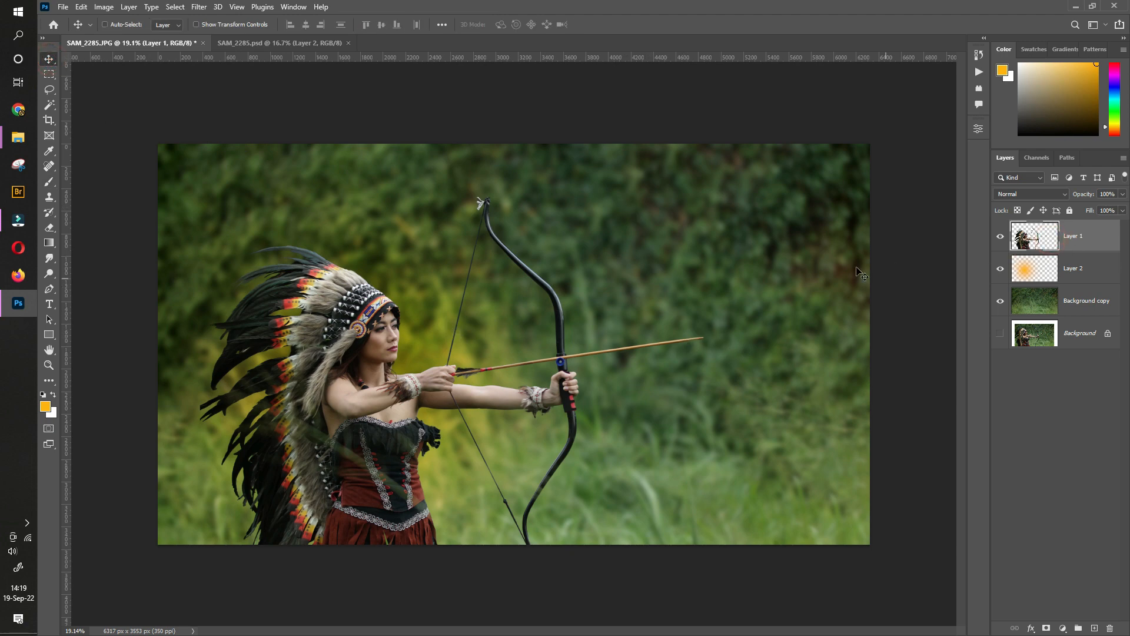
key("ctrl+t")
left_click_drag(719, 180, 699, 129)
left_click_drag(633, 308, 618, 317)
left_click_drag(670, 160, 674, 155)
left_click_drag(628, 258, 635, 259)
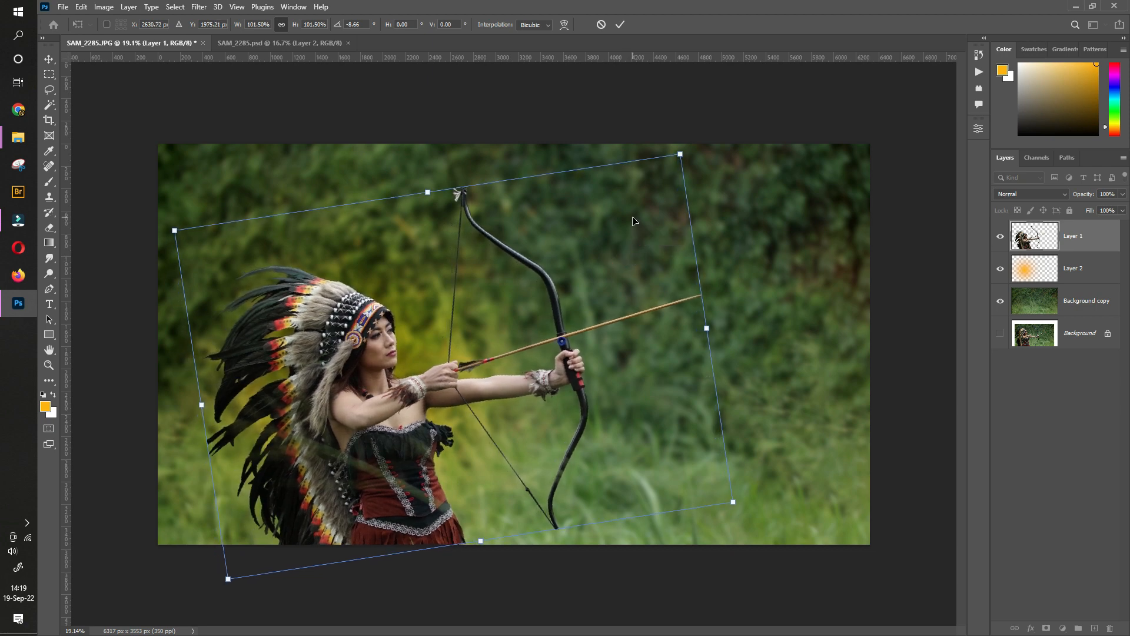
left_click(620, 24)
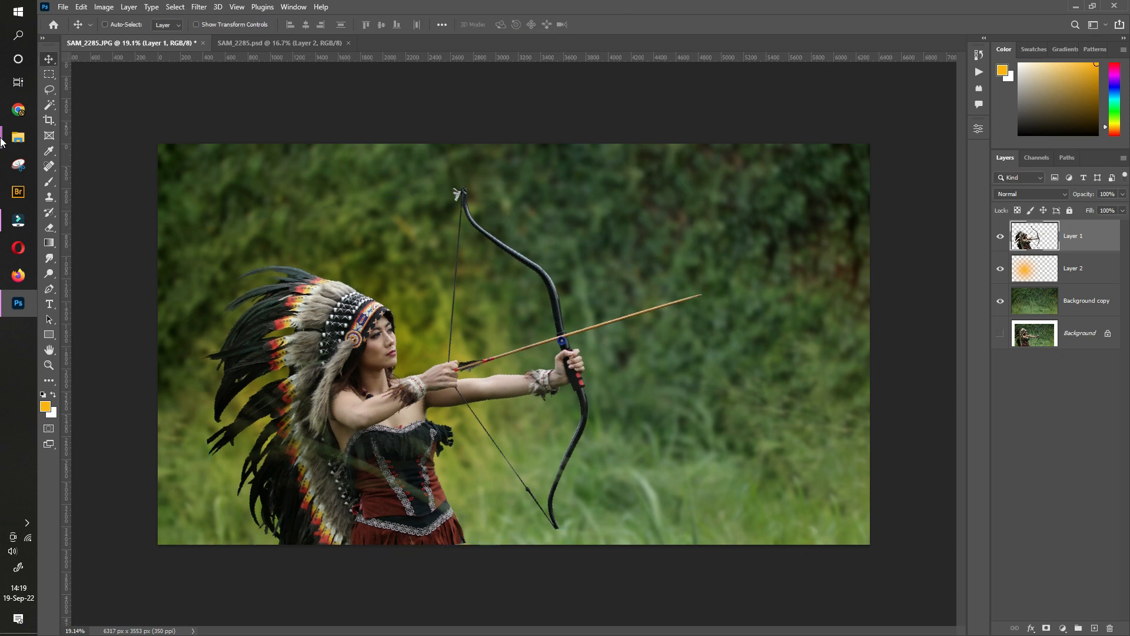
- Place the flame image IMG-20160228-WA0027 from the file folder, scaled to about 12.61%, over the arrow tip
left_click(19, 138)
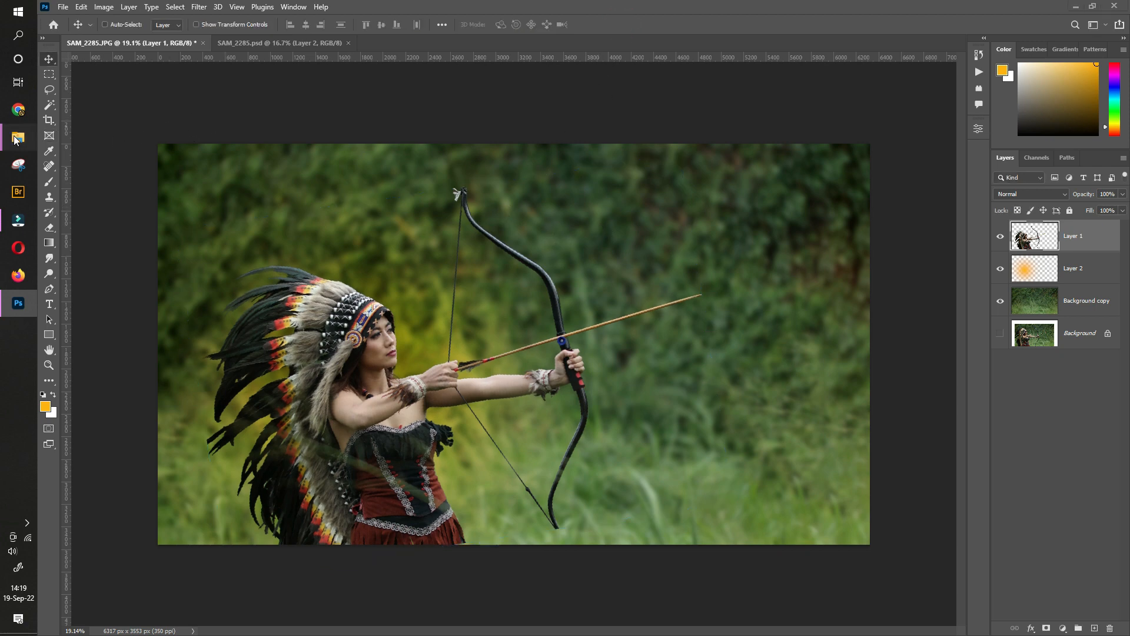
left_click(105, 105)
left_click_drag(232, 92, 521, 298)
left_click_drag(648, 140, 418, 437)
left_click_drag(412, 485, 687, 248)
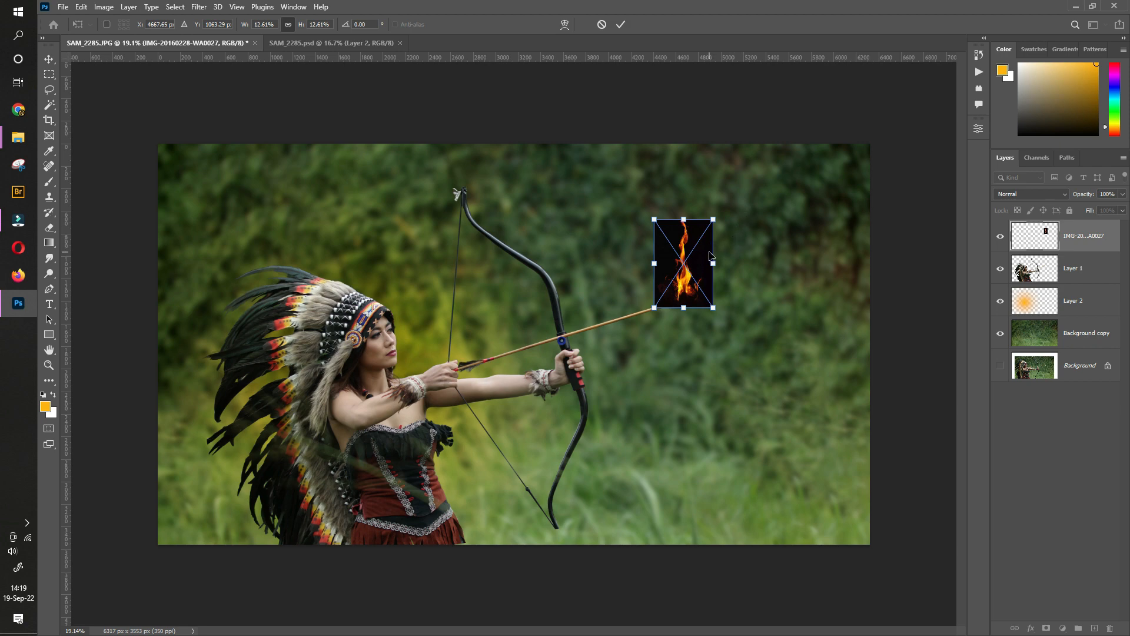
key("Return")
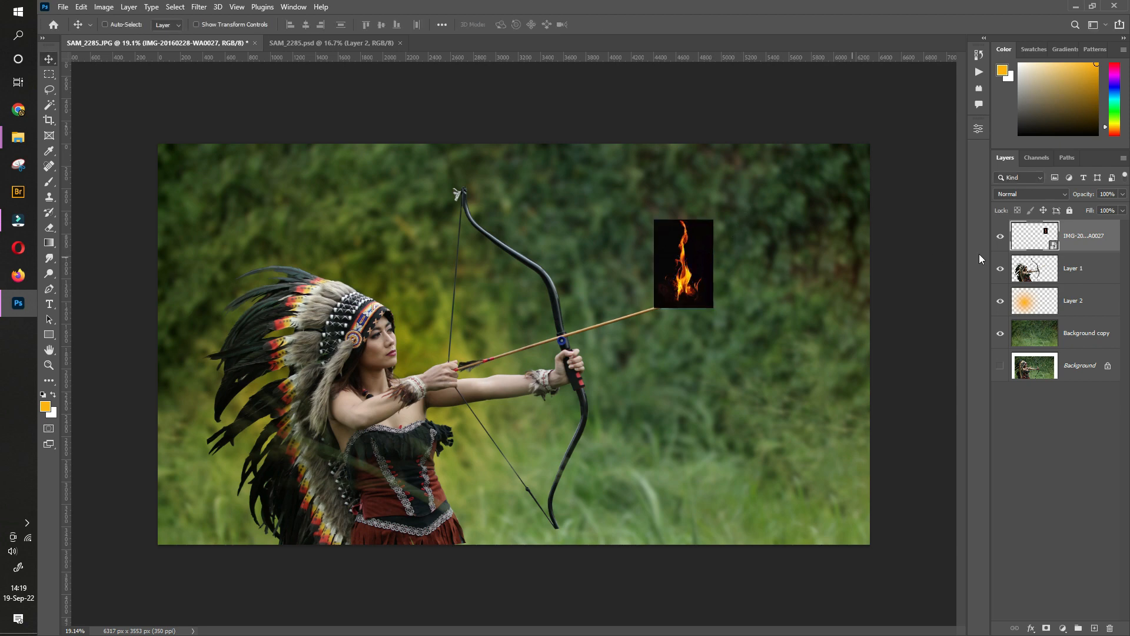
- Set the flame layer's blending to Screen and move the flame onto the arrow tip
left_click(1035, 195)
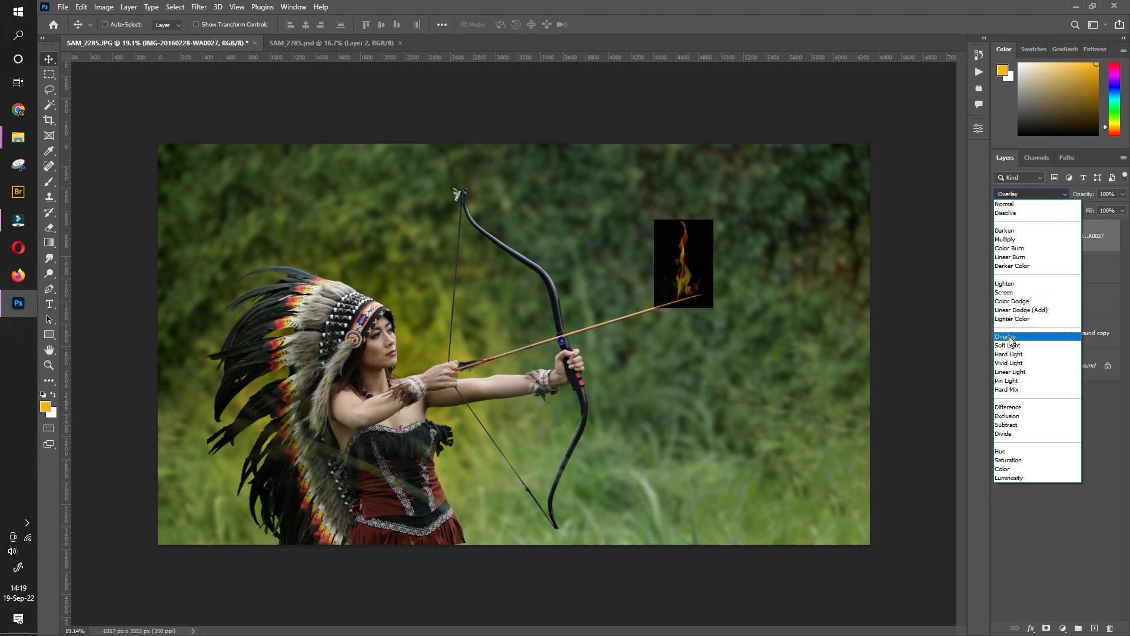
left_click(1011, 294)
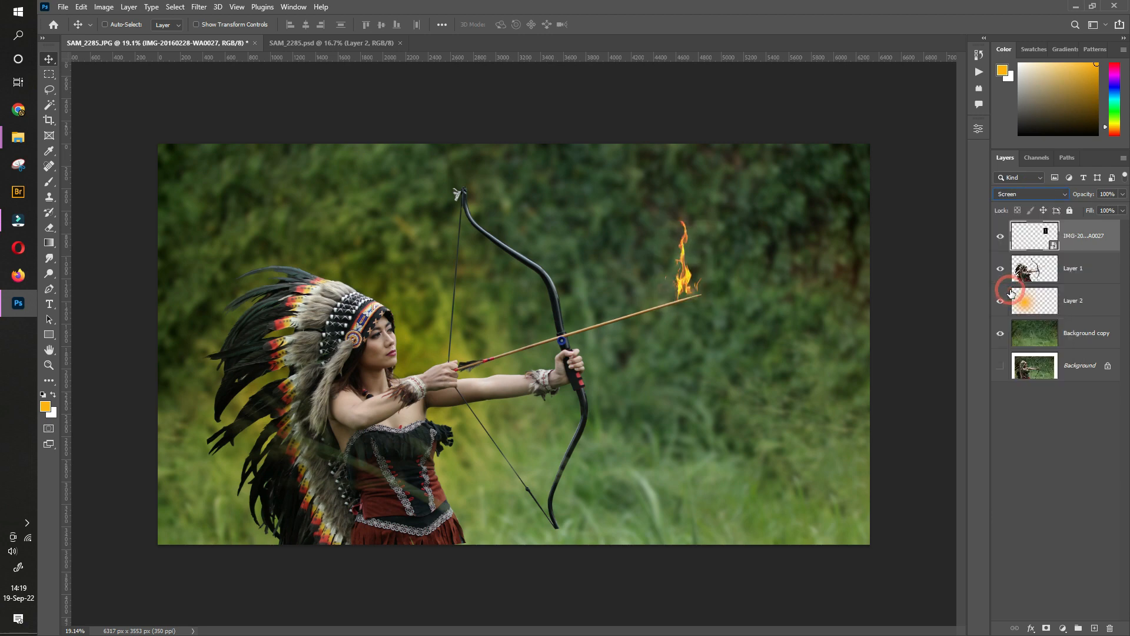
left_click_drag(696, 267, 702, 271)
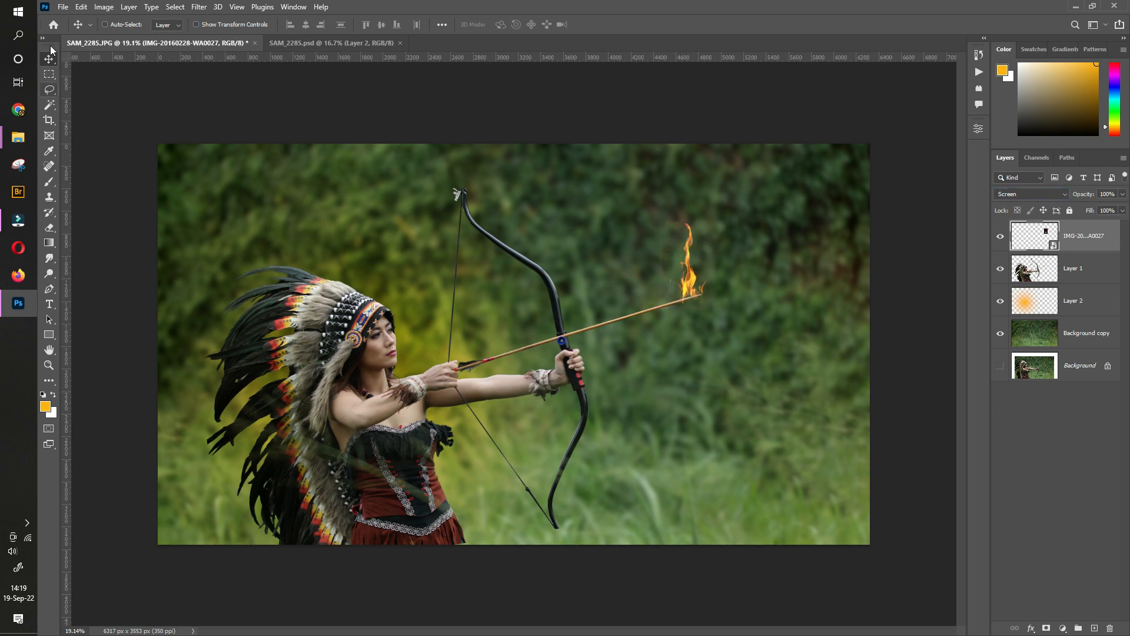
- Apply Levels to the flame layer with input black at 17 and input white at 217
left_click(112, 7)
mouse_move(123, 42)
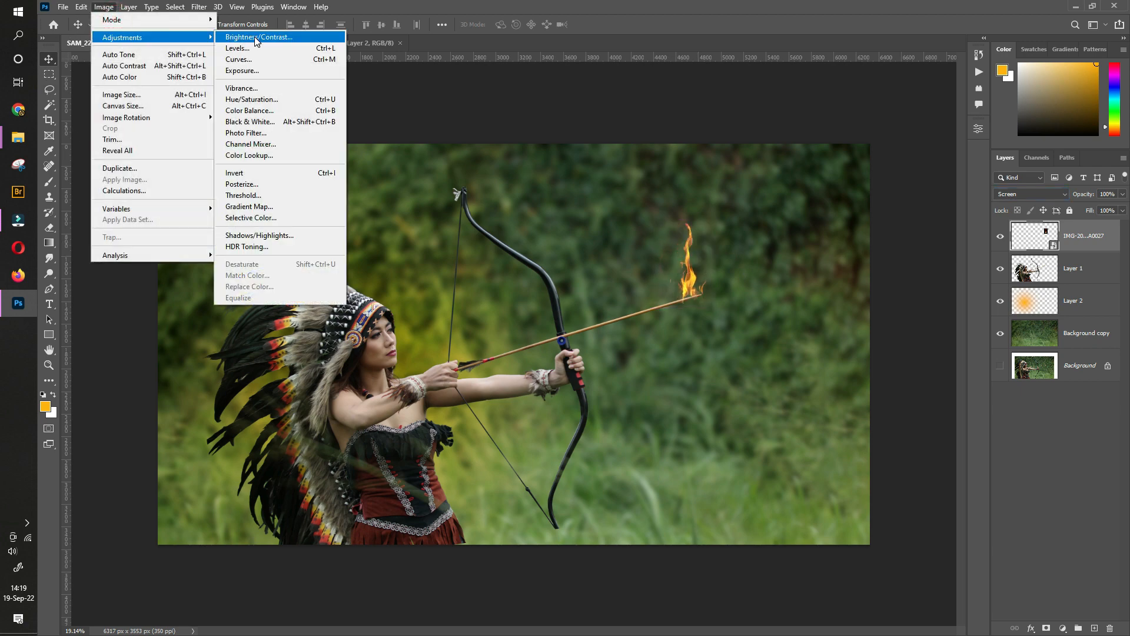
left_click(259, 48)
left_click_drag(606, 126, 811, 350)
left_click_drag(675, 482, 686, 482)
left_click_drag(826, 482, 804, 482)
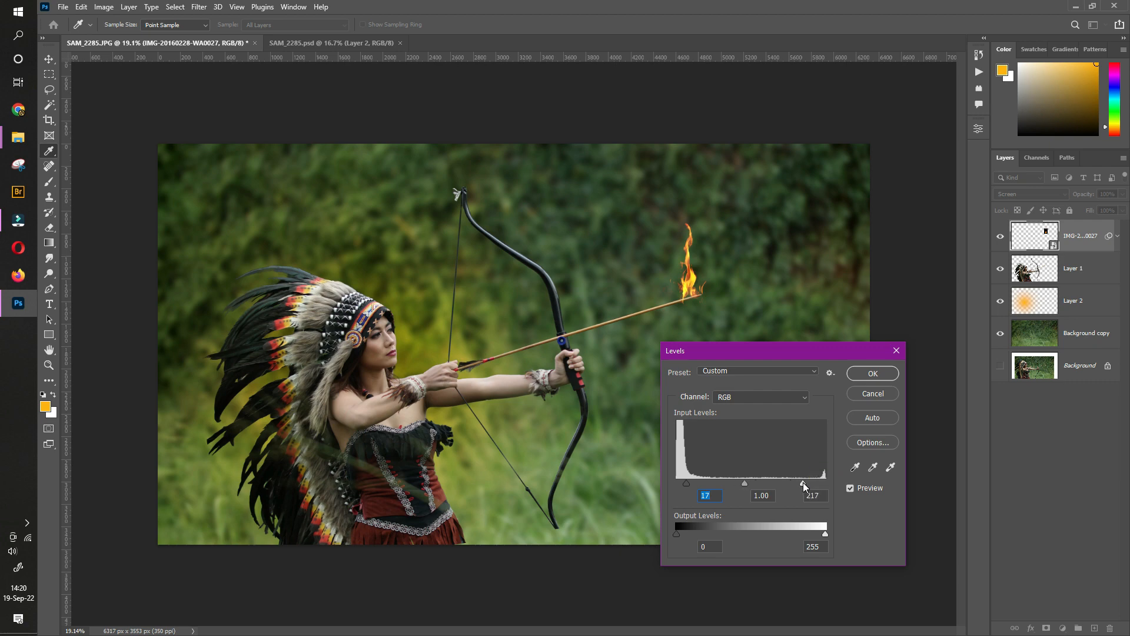
left_click(895, 374)
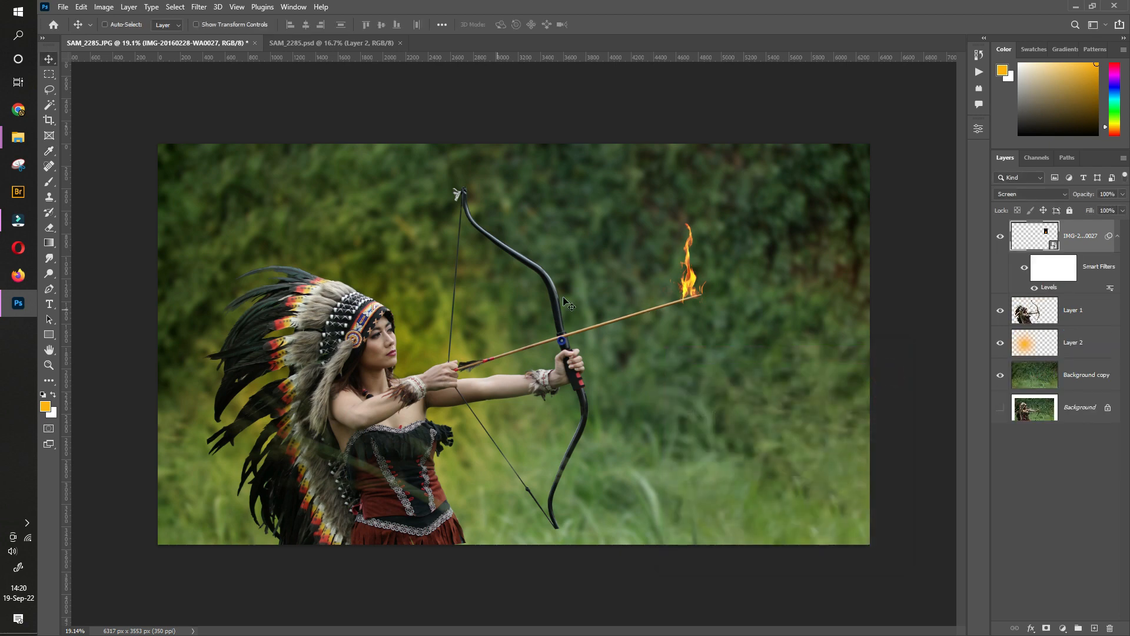
- Stamp all visible layers into a new top layer and open it in the Nik Collection's Color Efex Pro 4
left_click(710, 109)
key("ctrl+shift+alt+e")
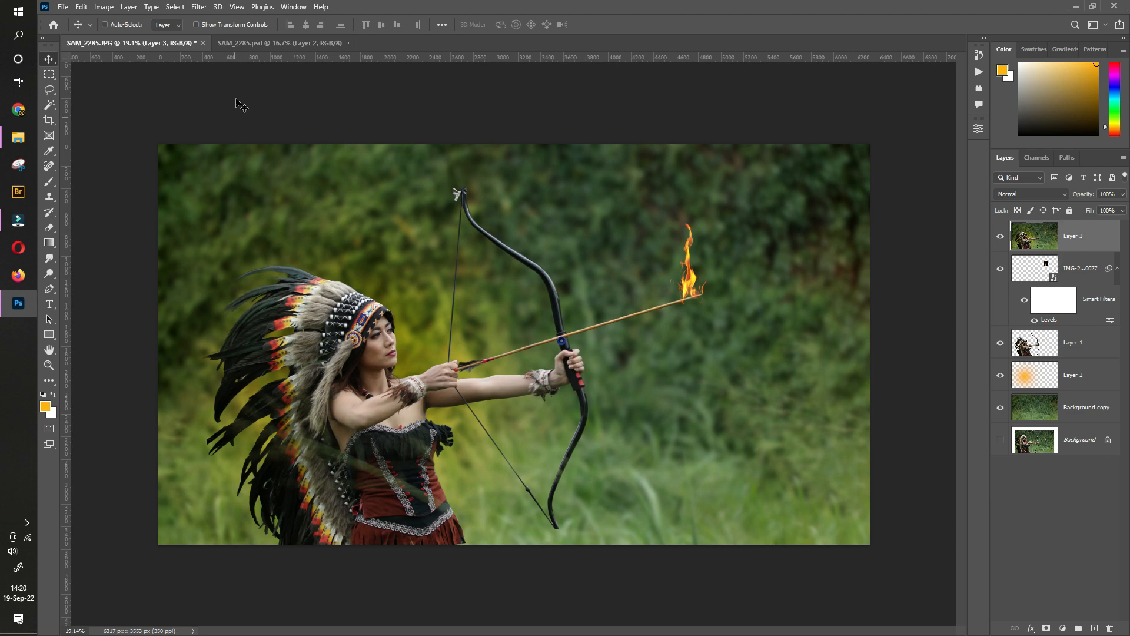
left_click(199, 7)
mouse_move(252, 286)
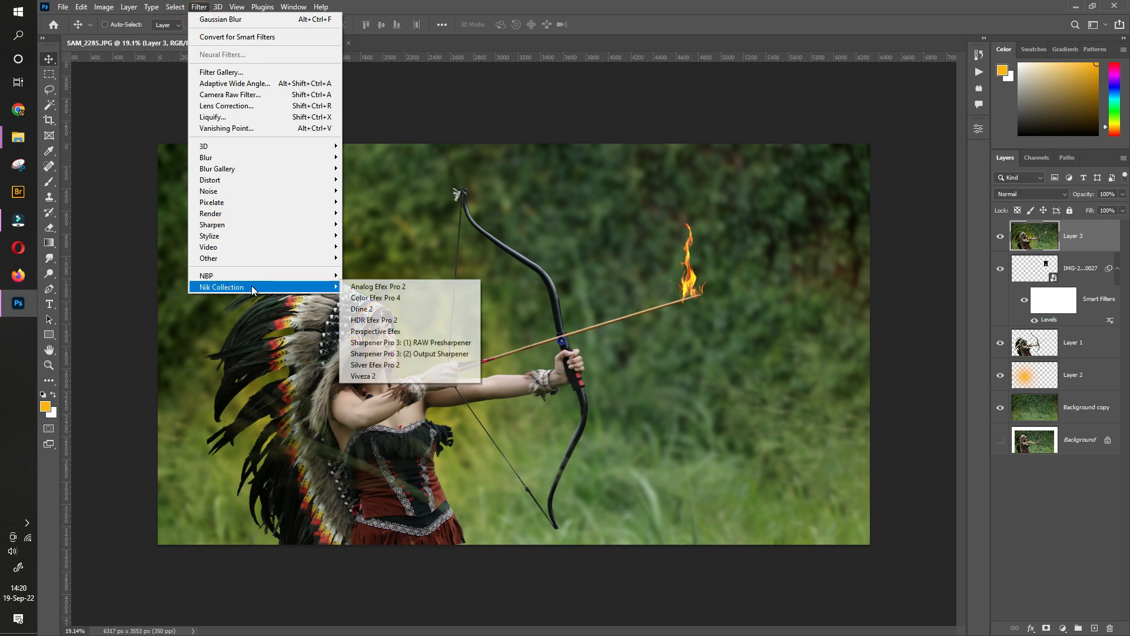
left_click(418, 300)
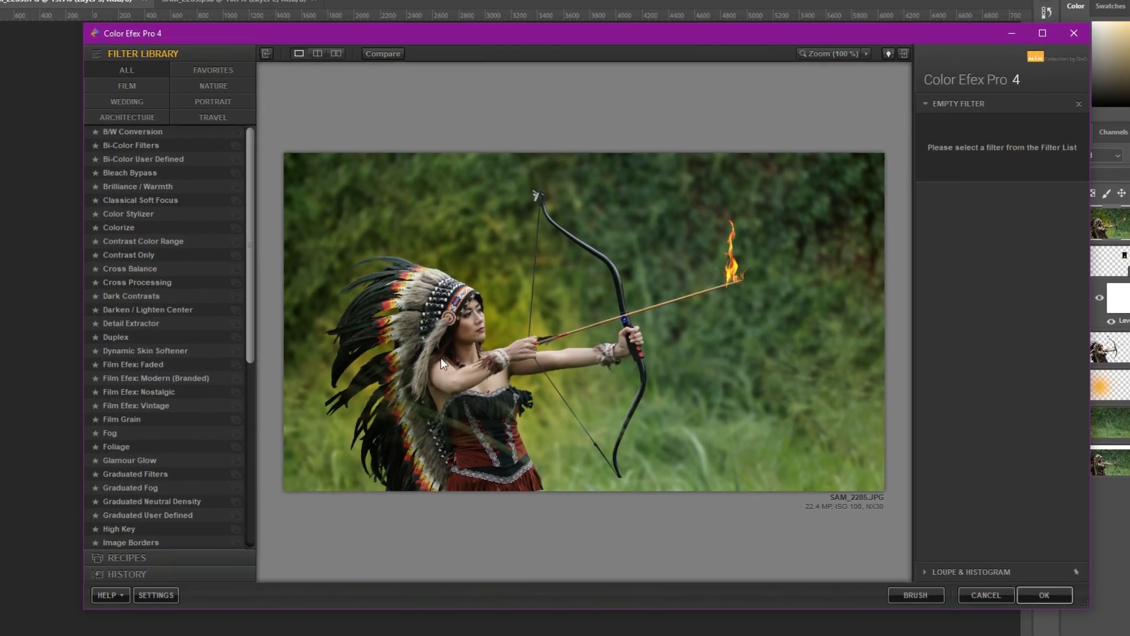
- Apply Darken / Lighten Center with shape 2, its centre between the archer's face and the bow, and Border Luminosity -84%
left_click(143, 311)
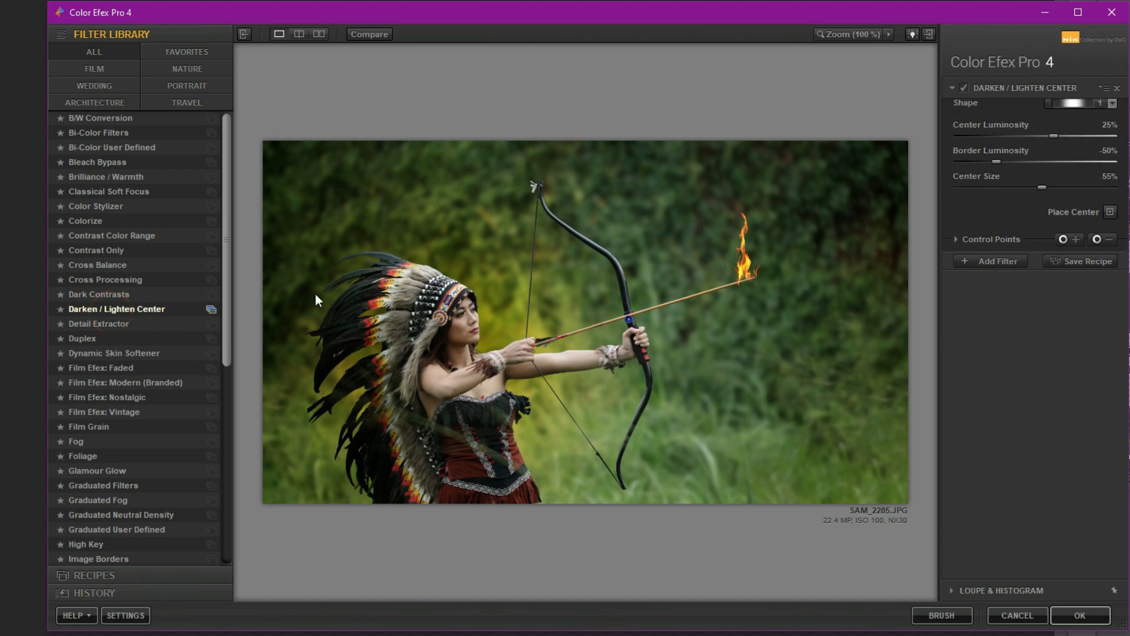
left_click(1076, 121)
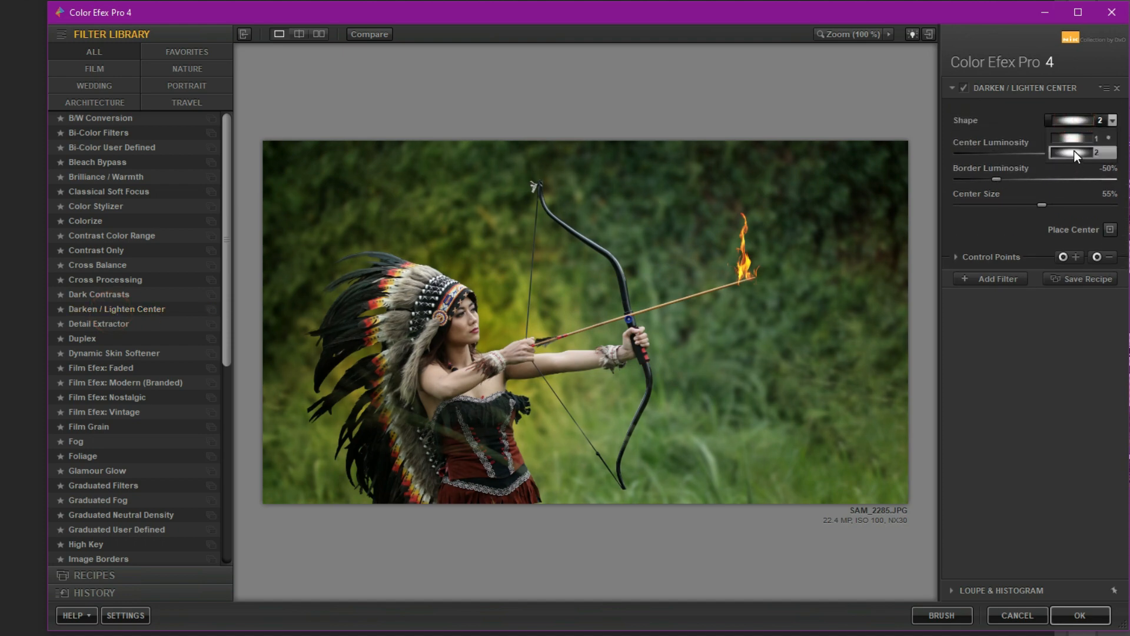
left_click(1110, 230)
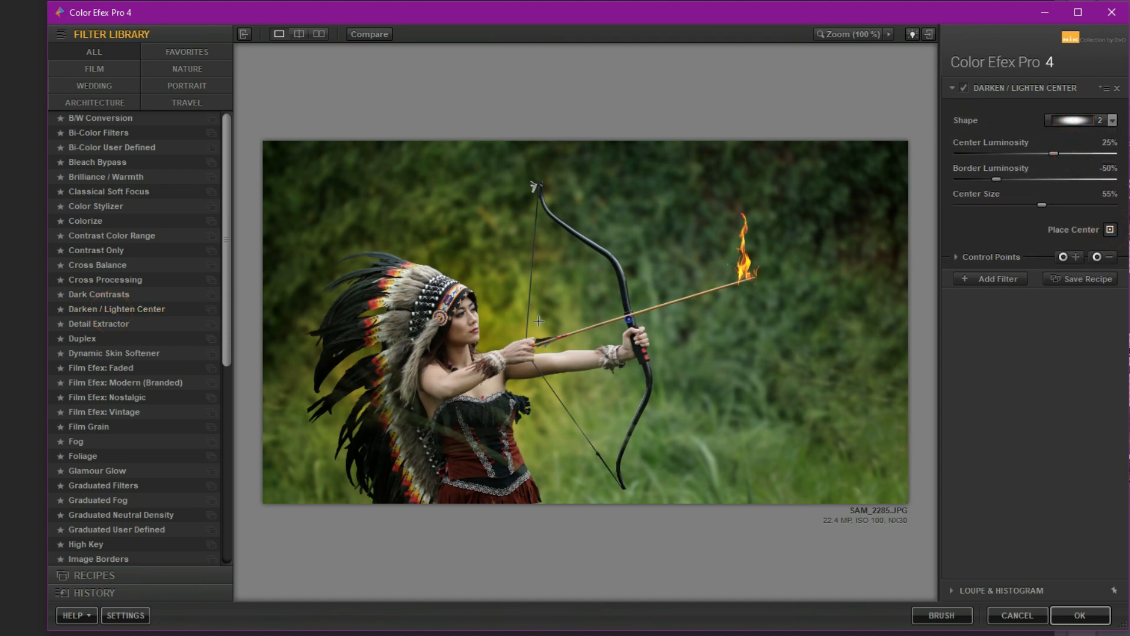
left_click(541, 318)
left_click_drag(996, 180, 970, 182)
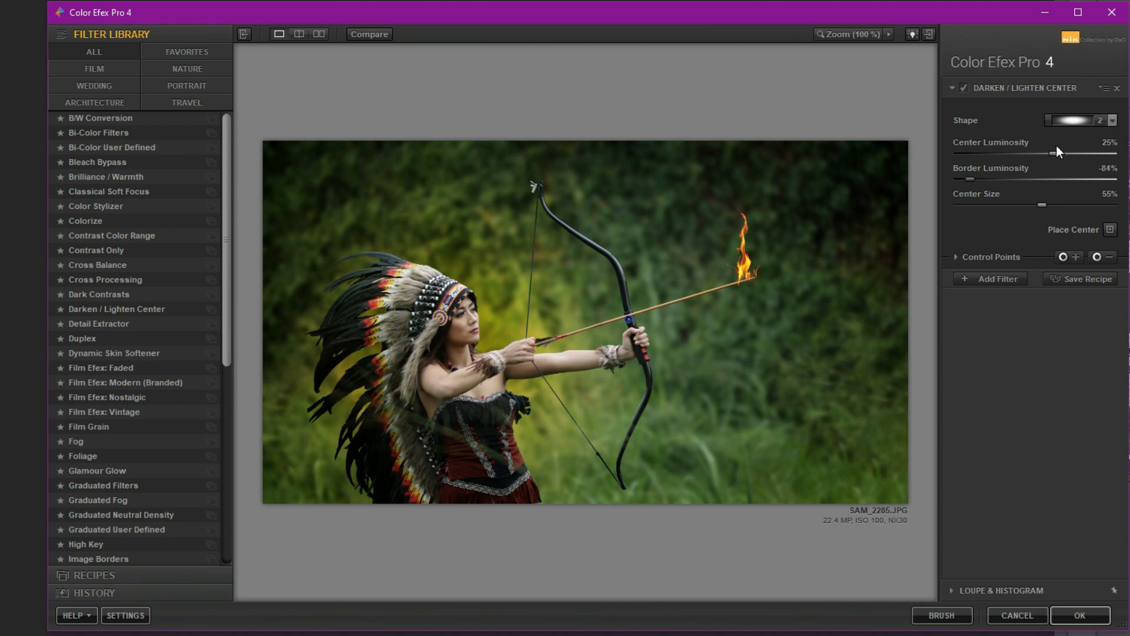
mouse_move(1054, 151)
left_mouse_down()
mouse_move(1040, 150)
mouse_move(1053, 155)
left_mouse_up()
- Add an Indian Summer filter using method 1 with Enhance Foliage at 49%
left_click(997, 280)
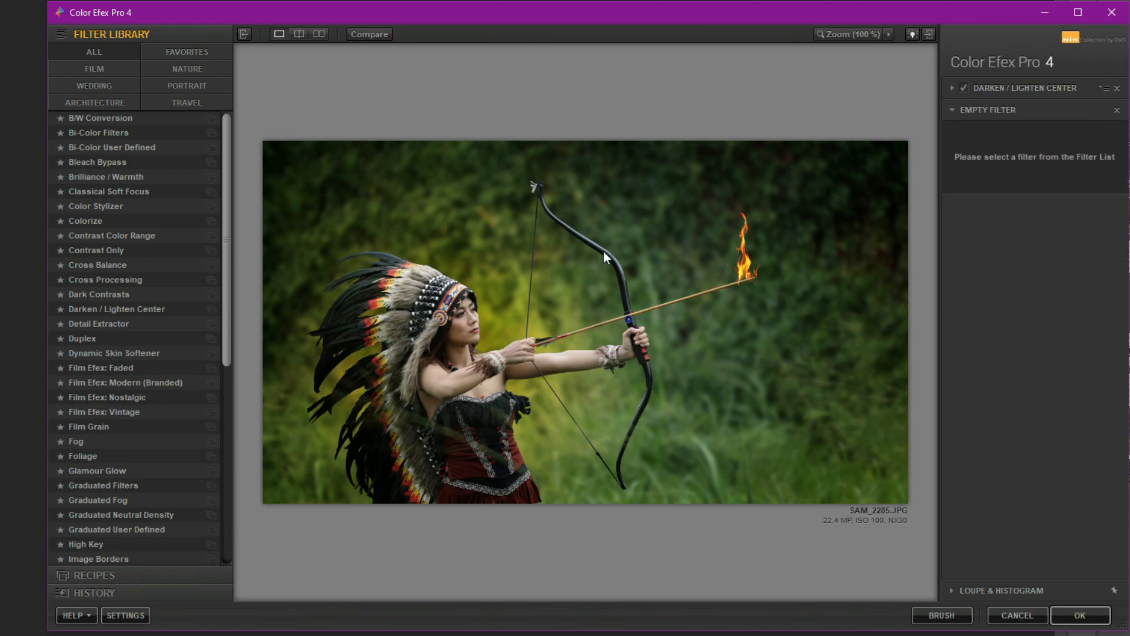
left_click_drag(224, 302, 225, 430)
left_click(104, 341)
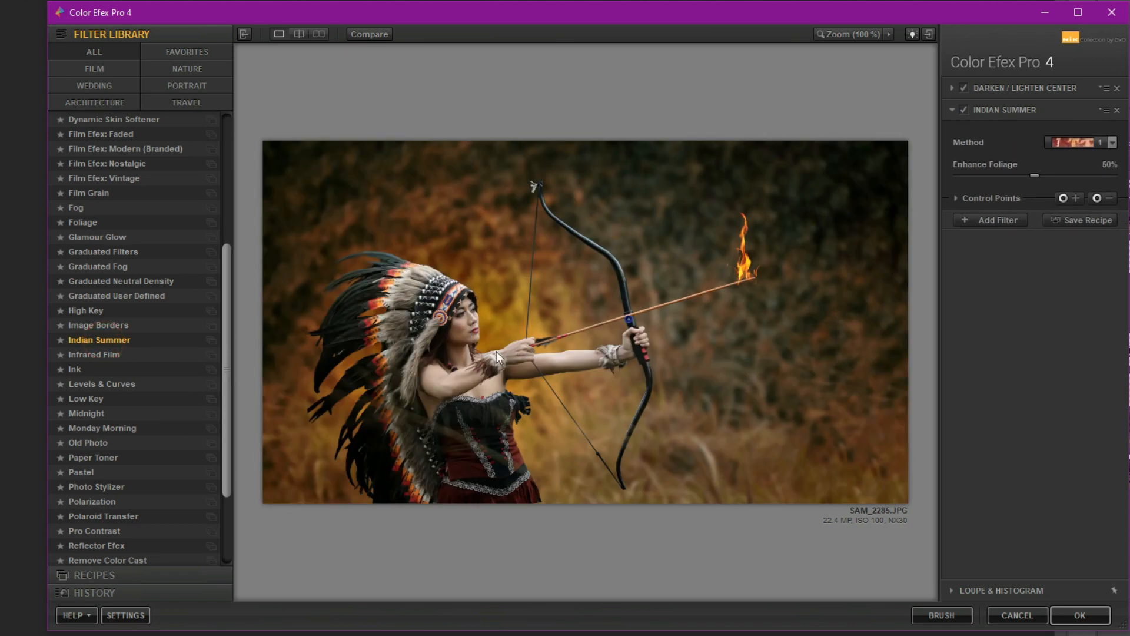
left_click(1082, 142)
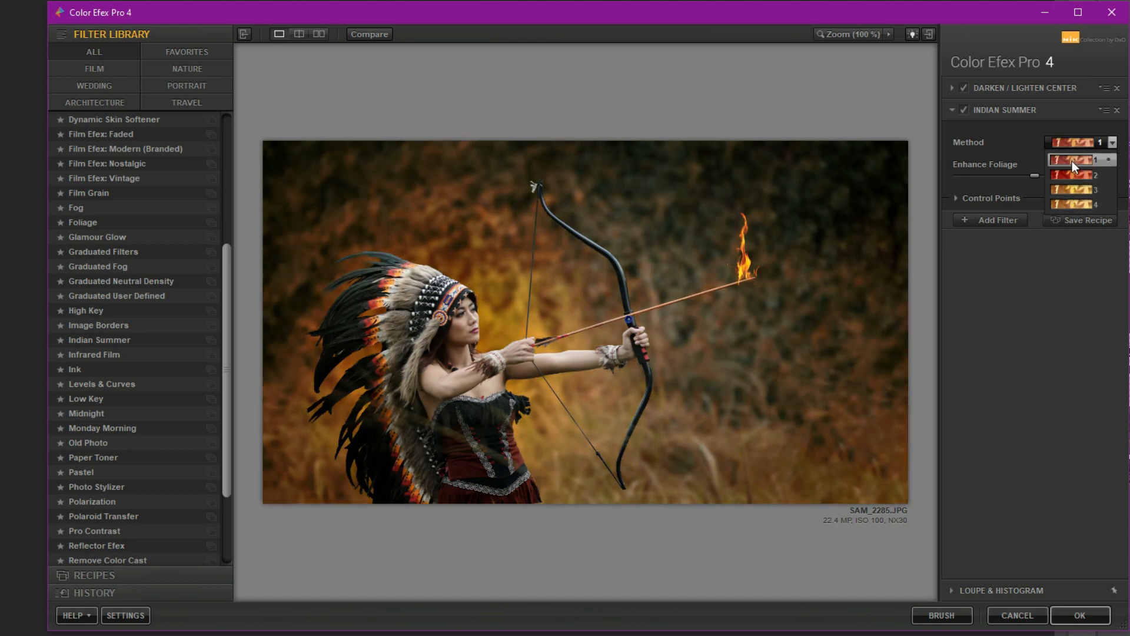
left_click(1073, 161)
mouse_move(1031, 175)
left_mouse_down()
mouse_move(981, 174)
mouse_move(1029, 182)
left_mouse_up()
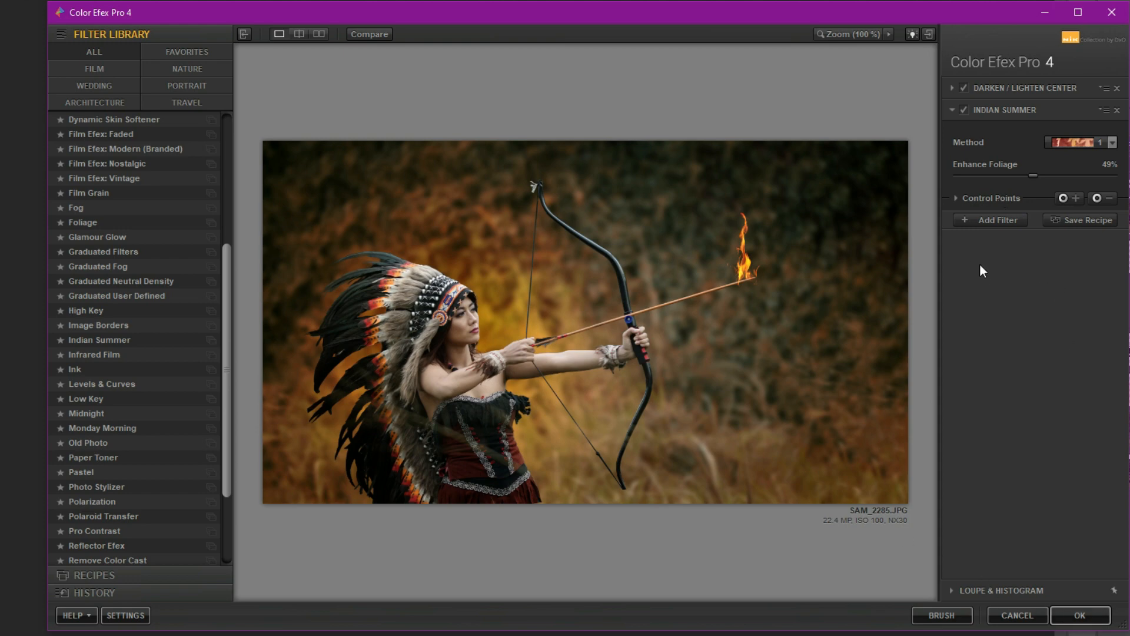
- Add a Remove Color Cast filter with Color at 224° and apply the filter stack to the image
left_click(998, 219)
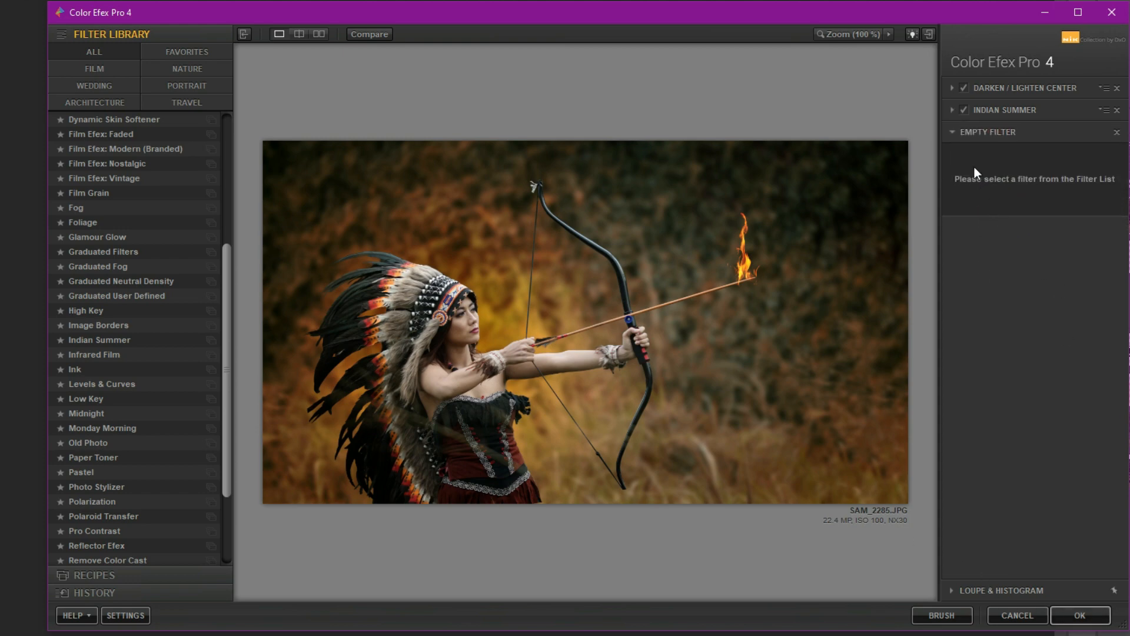
left_click_drag(227, 278, 256, 454)
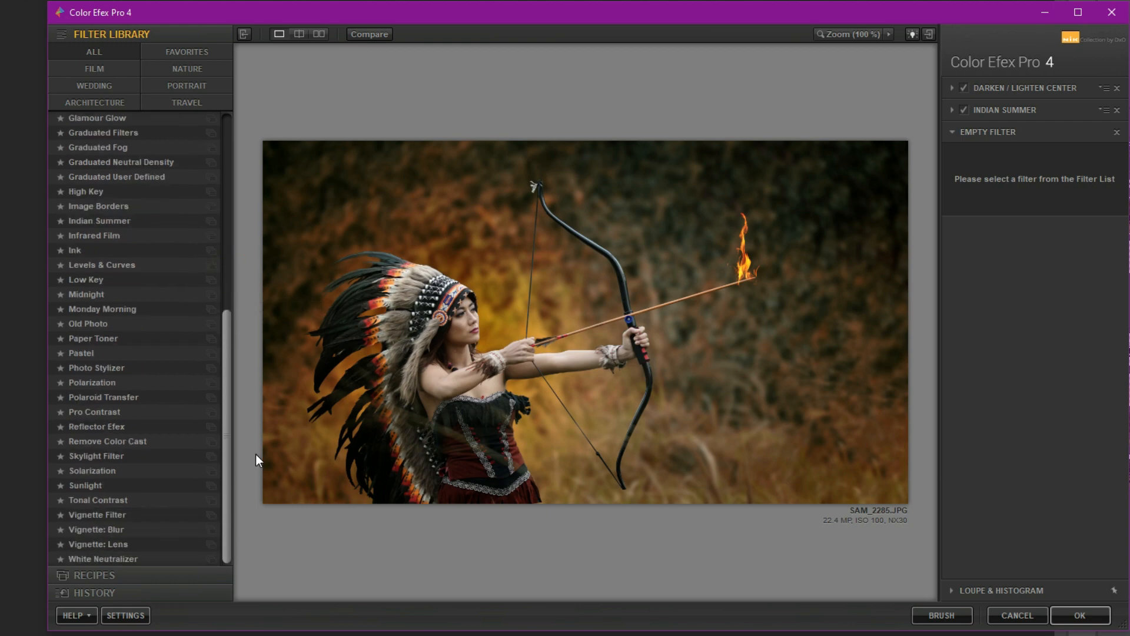
left_click(126, 441)
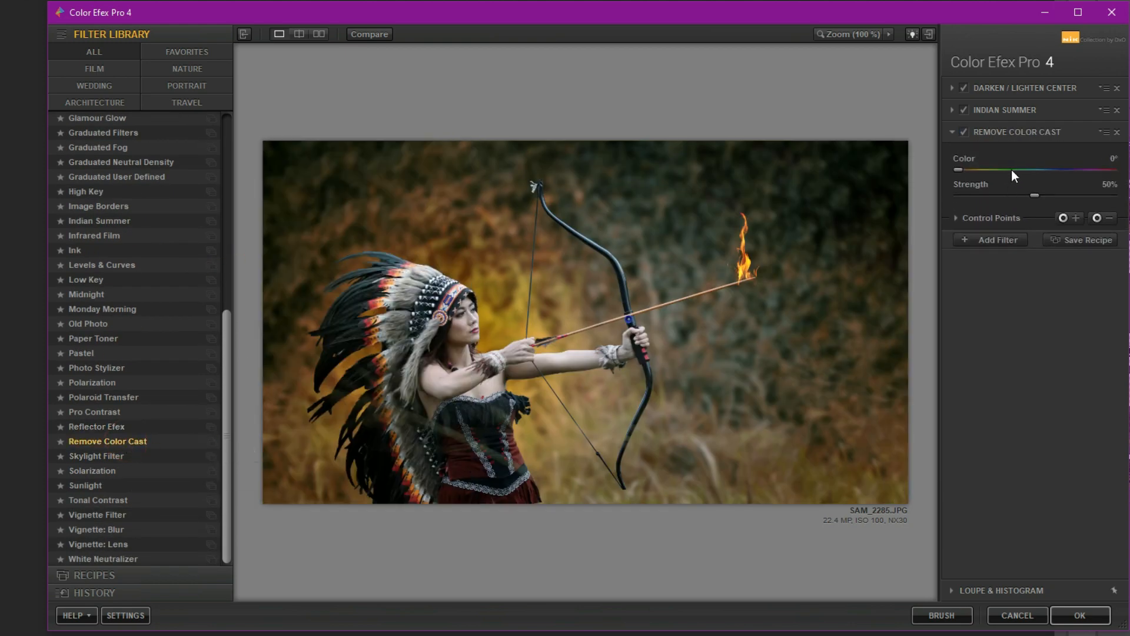
left_click_drag(960, 170, 1049, 190)
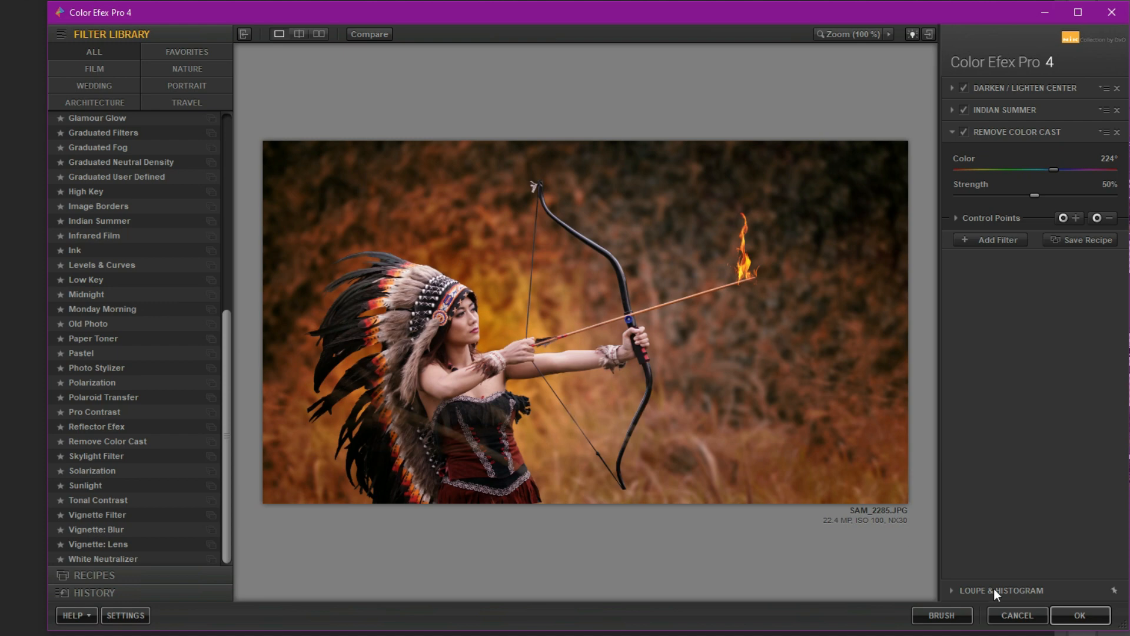
left_click(1081, 615)
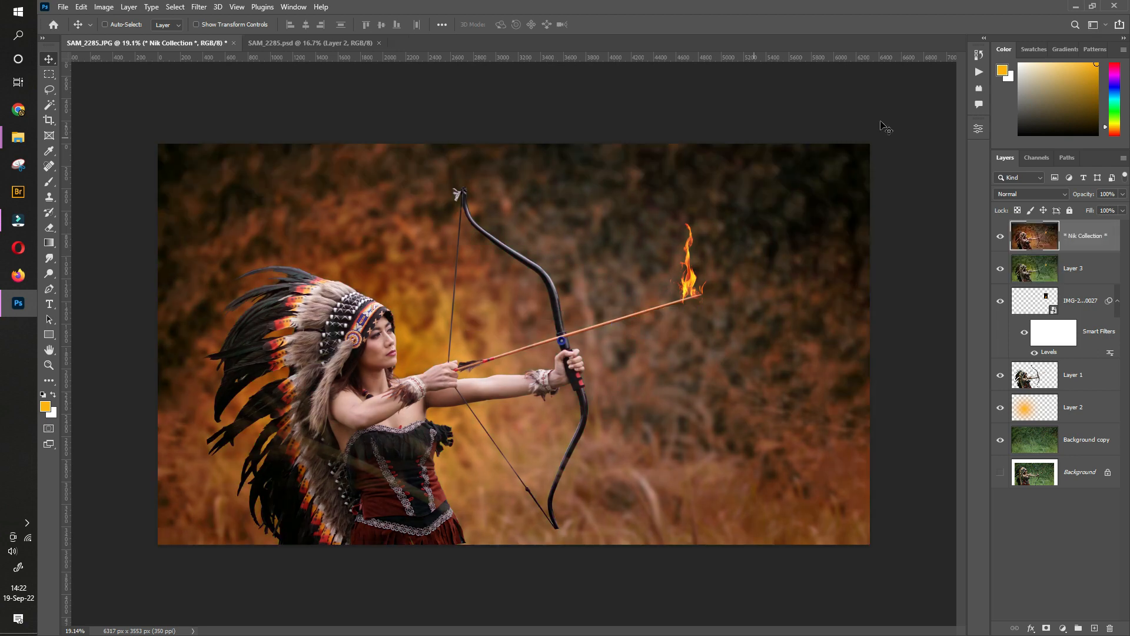
- Compare the image with and without the Nik Collection colour-grading layer
left_click(1001, 236)
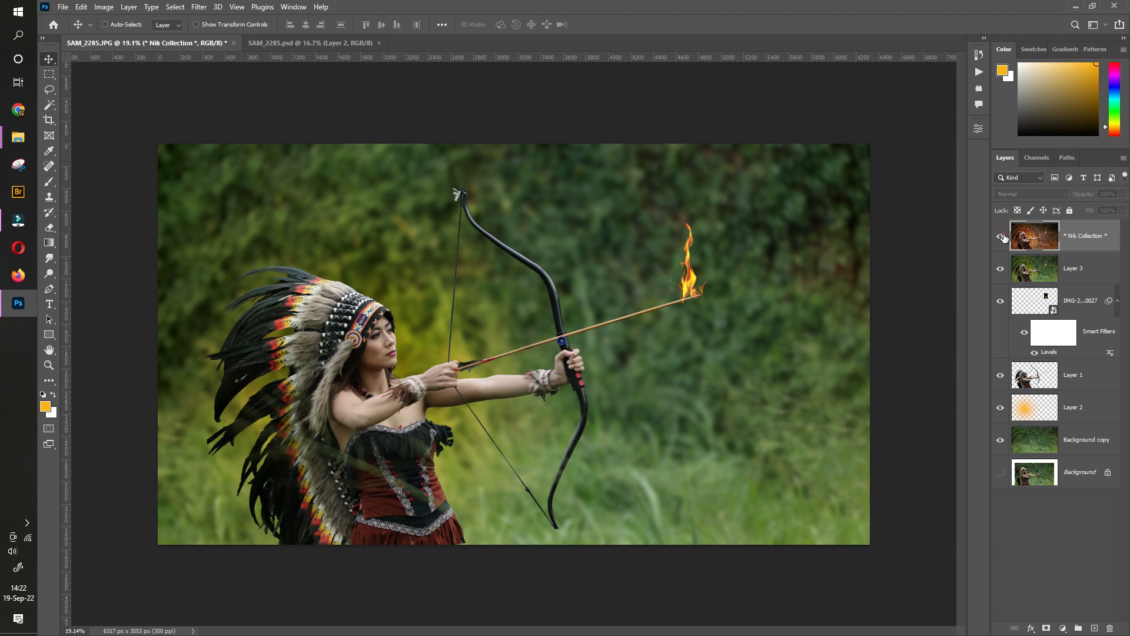
left_click(1001, 236)
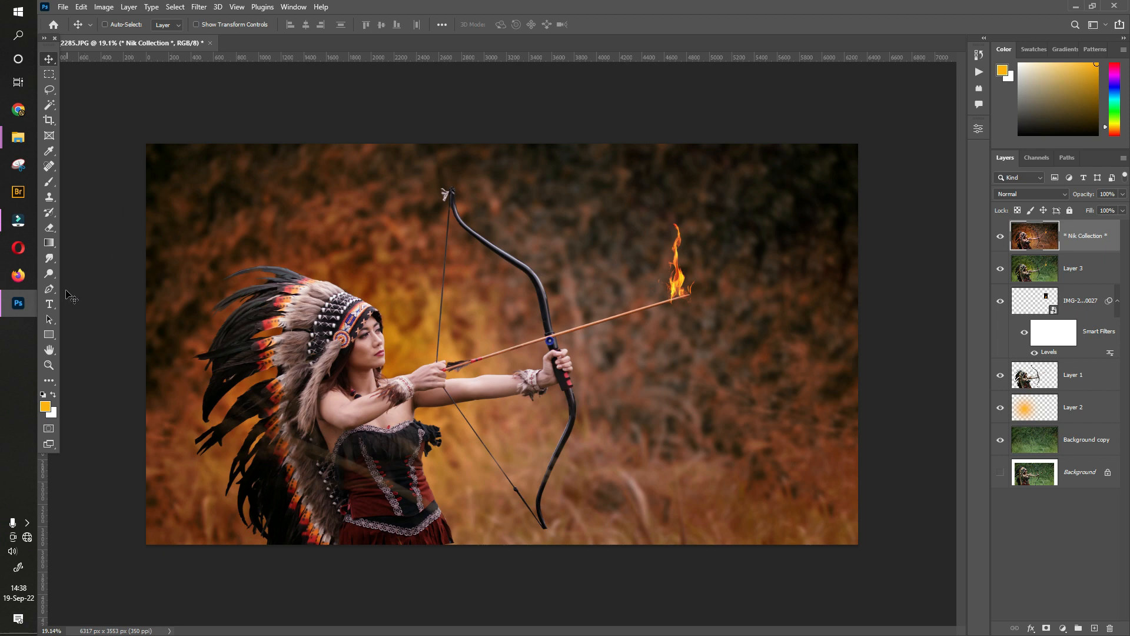
- Open the Nik Collection layer in Liquify and slim both sides of the archer's waist with the Forward Warp tool at size 700
left_click(49, 365)
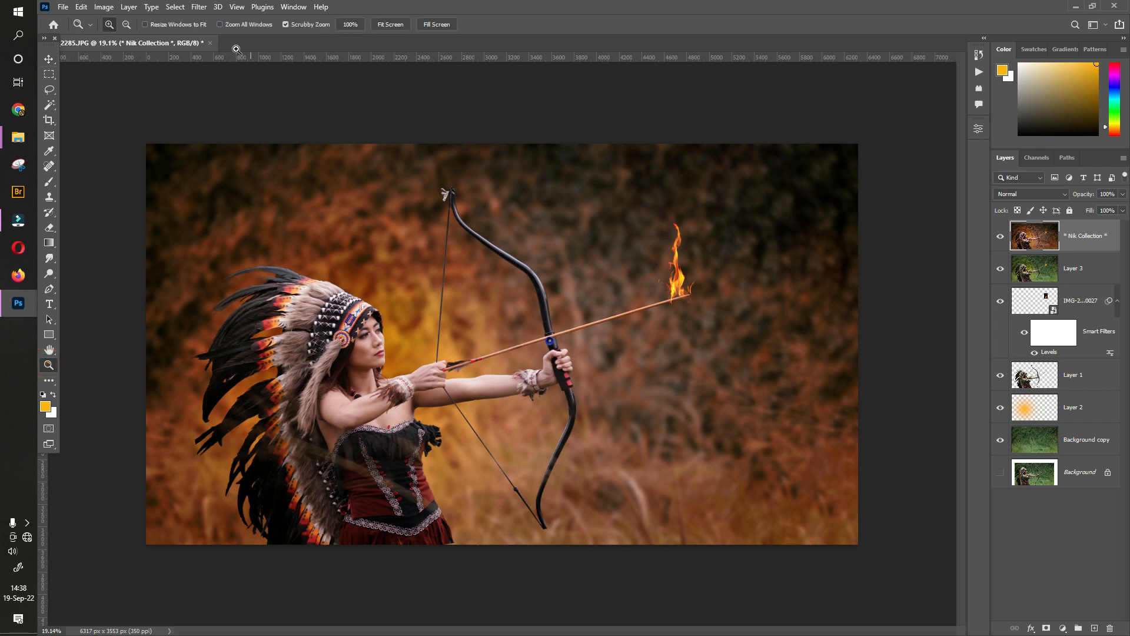
left_click(199, 7)
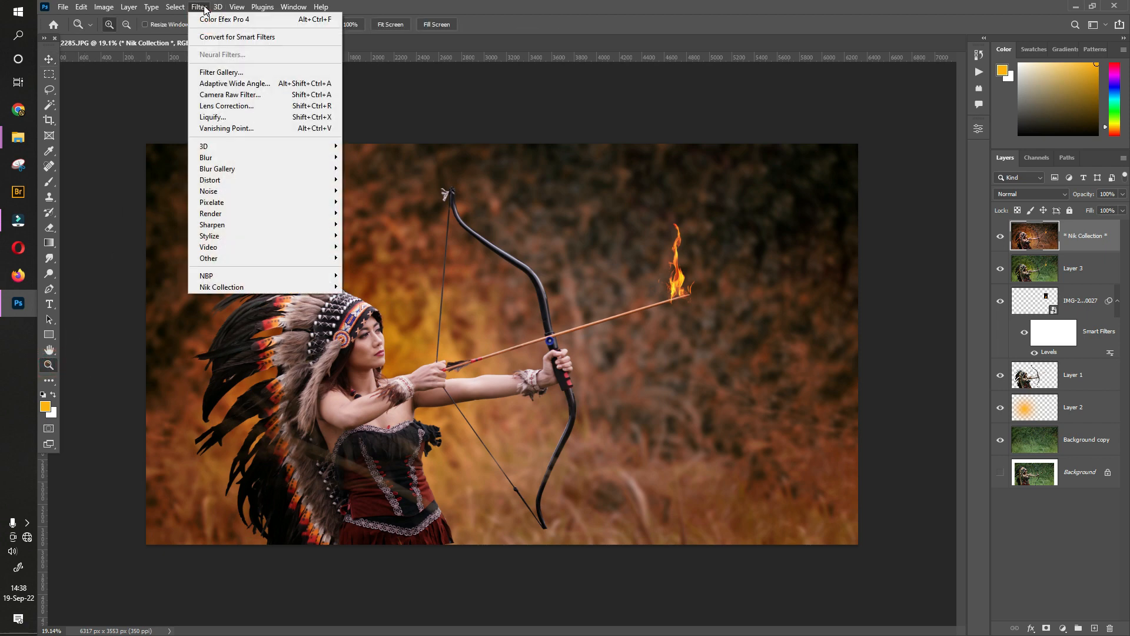
left_click(229, 116)
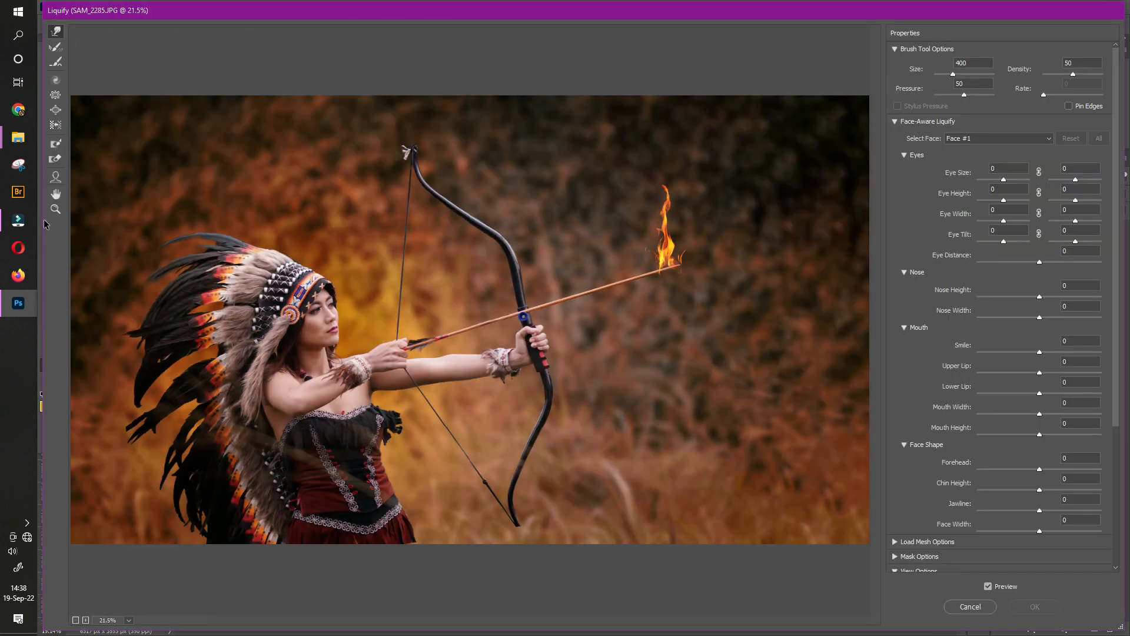
left_click(52, 211)
left_click(320, 398)
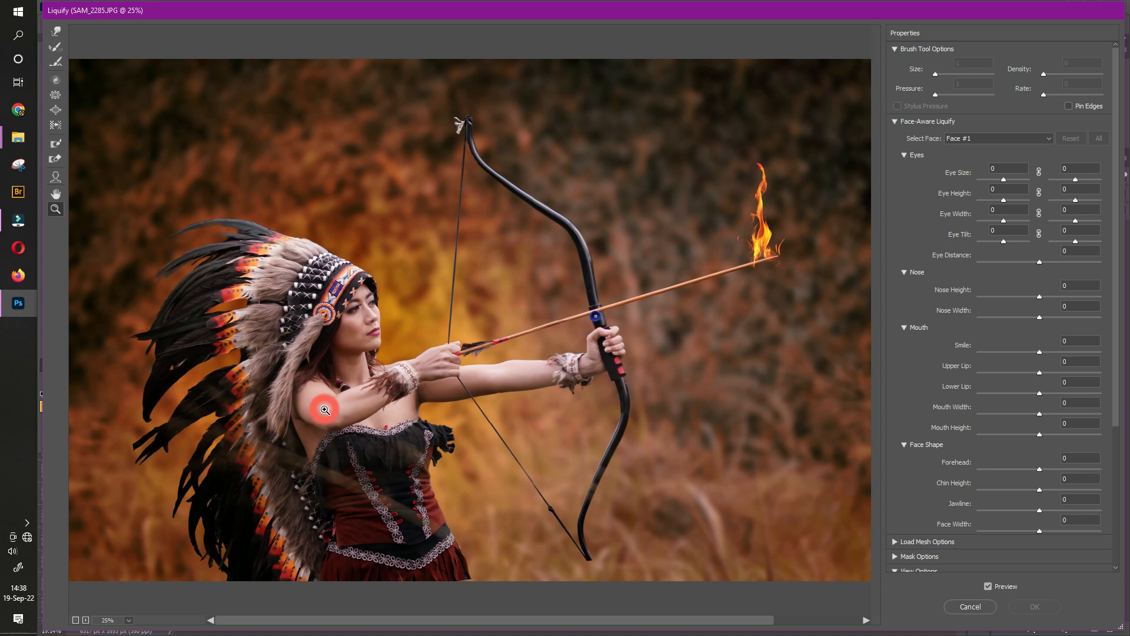
left_click(372, 414)
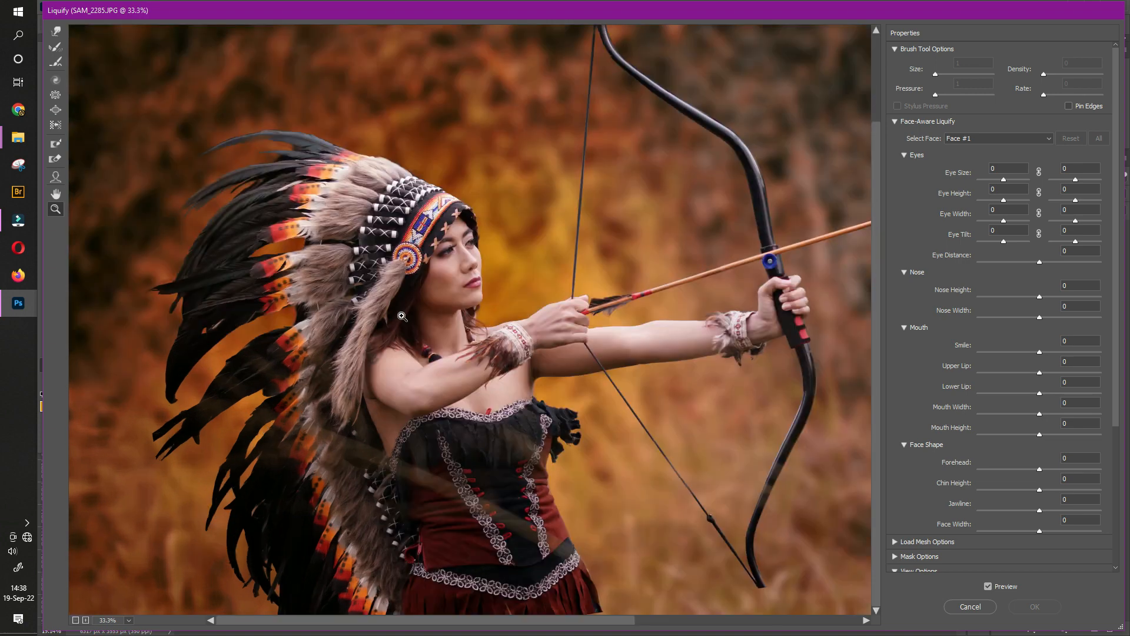
left_click(530, 412)
left_click_drag(453, 383, 539, 335)
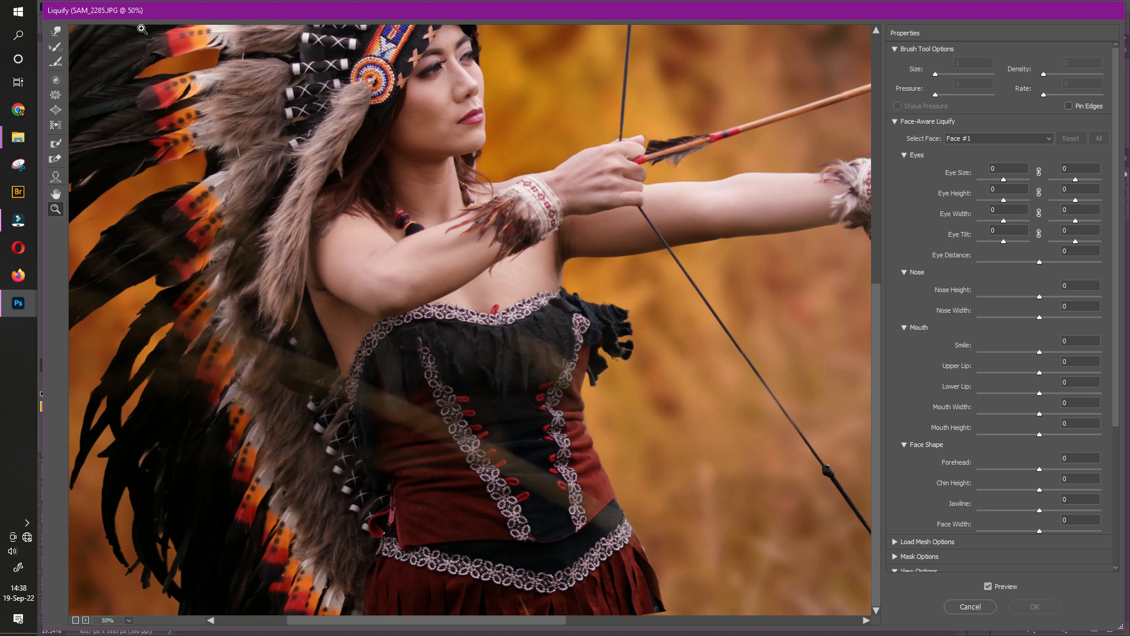
left_click(57, 32)
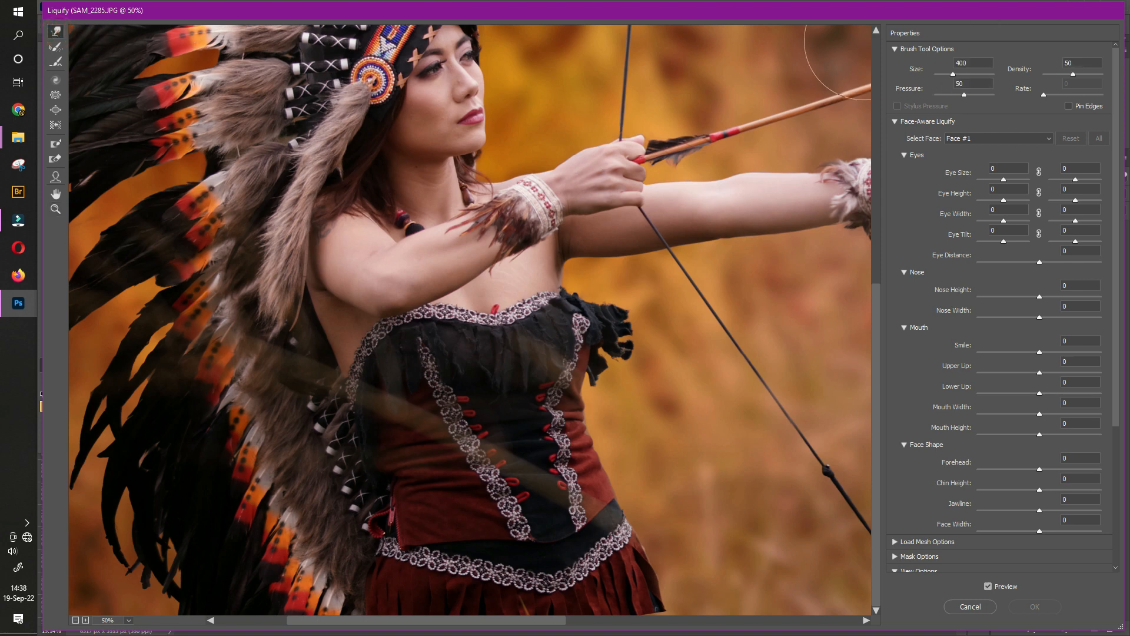
key("bracketright")
key("bracketright")
key("bracketright")
key("bracketright")
key("bracketright")
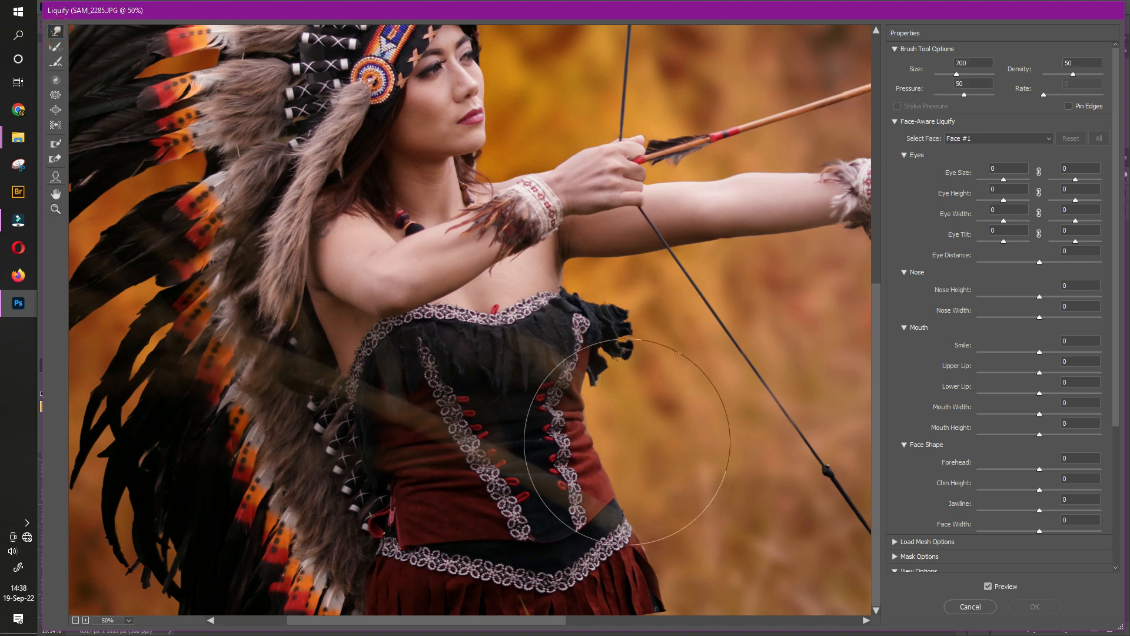
mouse_move(626, 448)
left_mouse_down()
mouse_move(599, 434)
mouse_move(550, 459)
mouse_move(374, 489)
left_mouse_up()
key("bracketleft")
key("bracketleft")
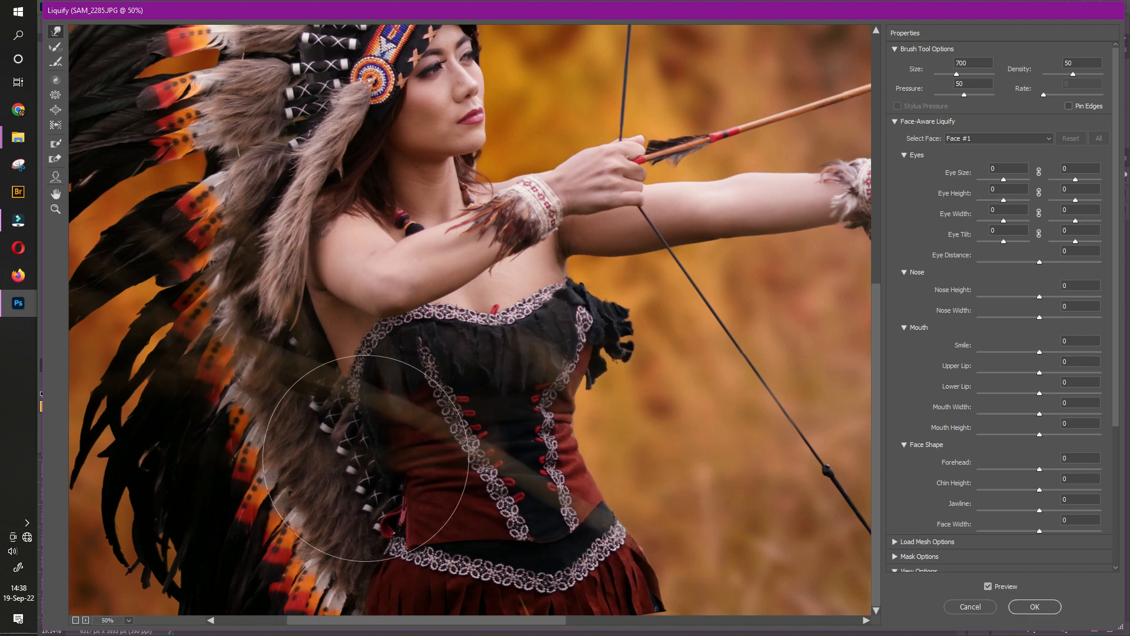
- Push the upper headdress feathers outward with the Forward Warp brush at size 1300
scroll(504, 420, "up", 5)
key("bracketright")
key("bracketright")
key("bracketright")
key("bracketright")
scroll(306, 170, "left", 3)
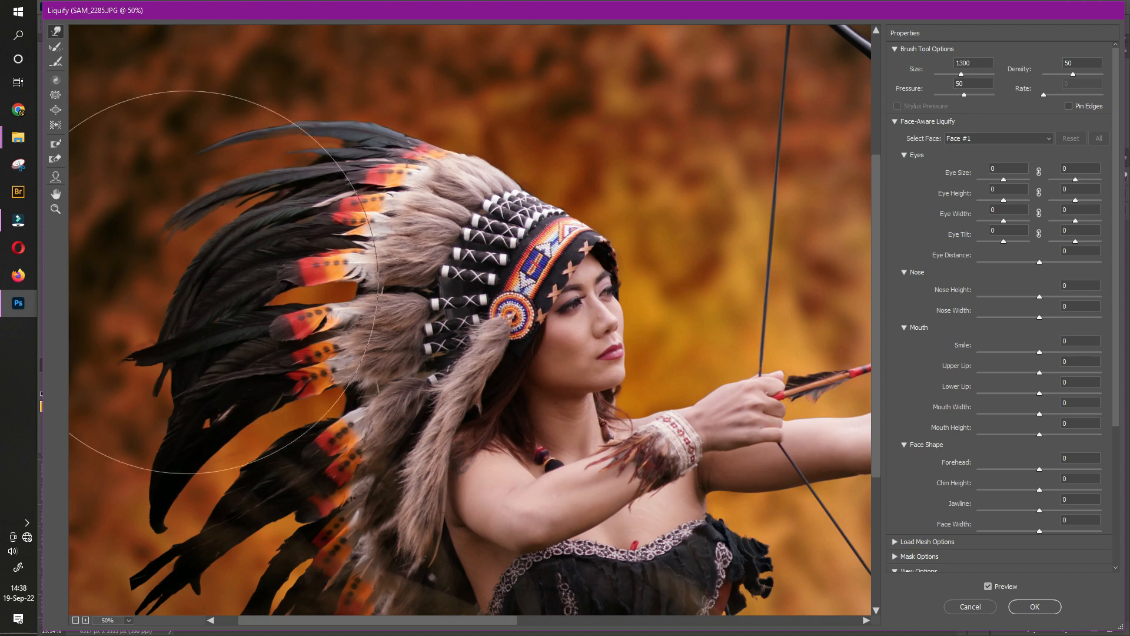
scroll(230, 301, "down", 5)
scroll(141, 401, "down", 1)
- Reshape the lower headdress feathers with the Forward Warp brush at size 800, apply Liquify and fit the whole image in view
key("bracketleft")
key("bracketleft")
key("bracketleft")
key("bracketleft")
key("bracketleft")
key("bracketleft")
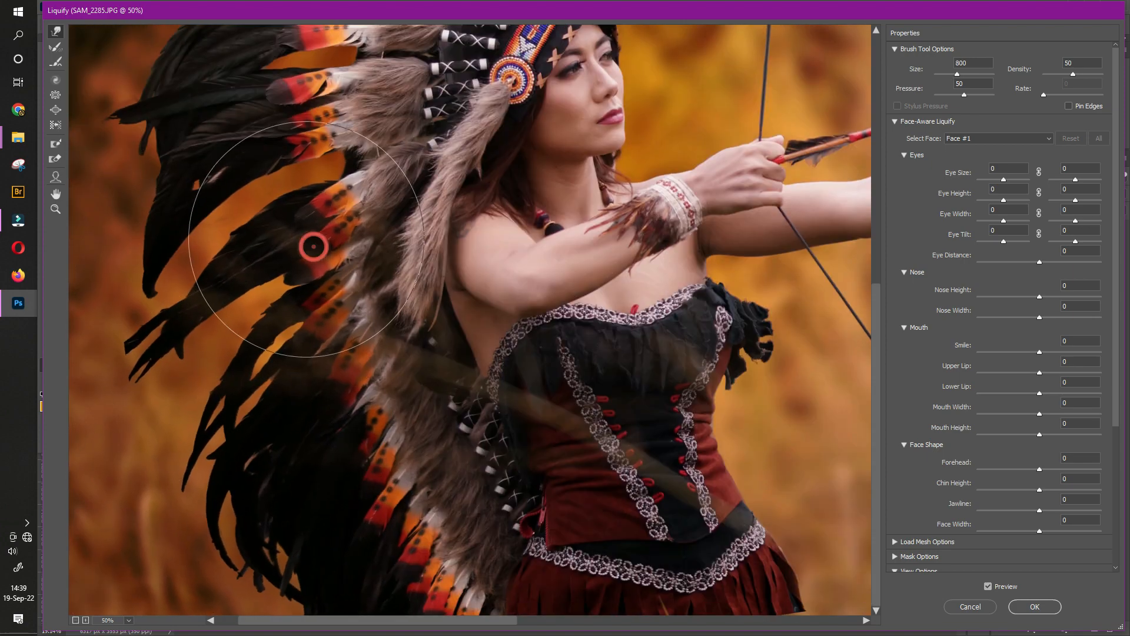
key("bracketleft")
key("ctrl+0")
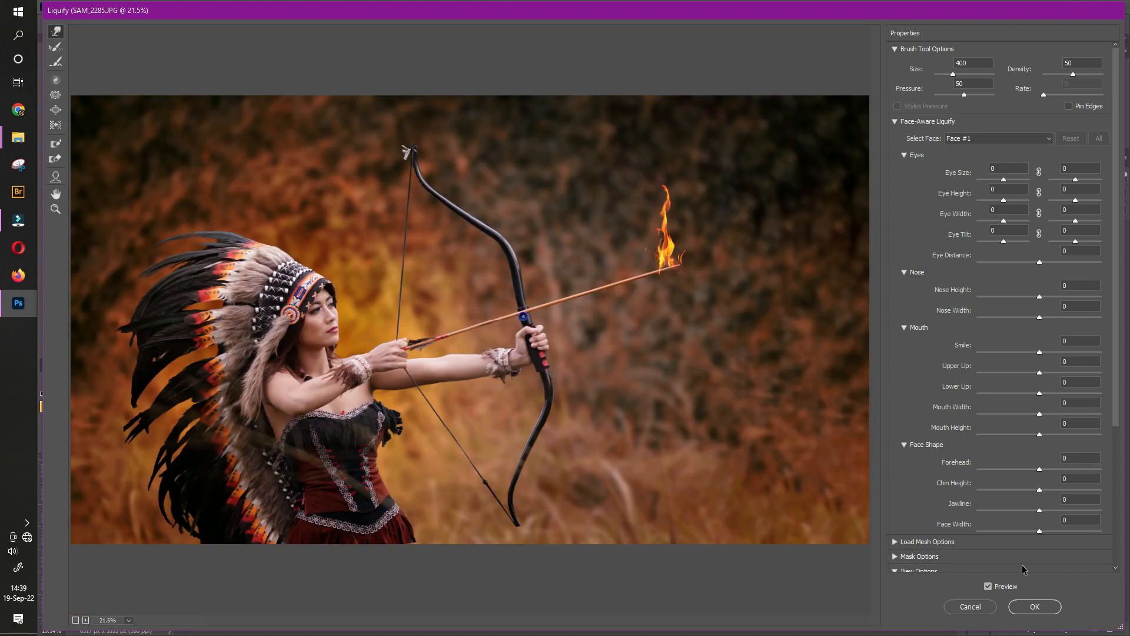
left_click(1033, 607)
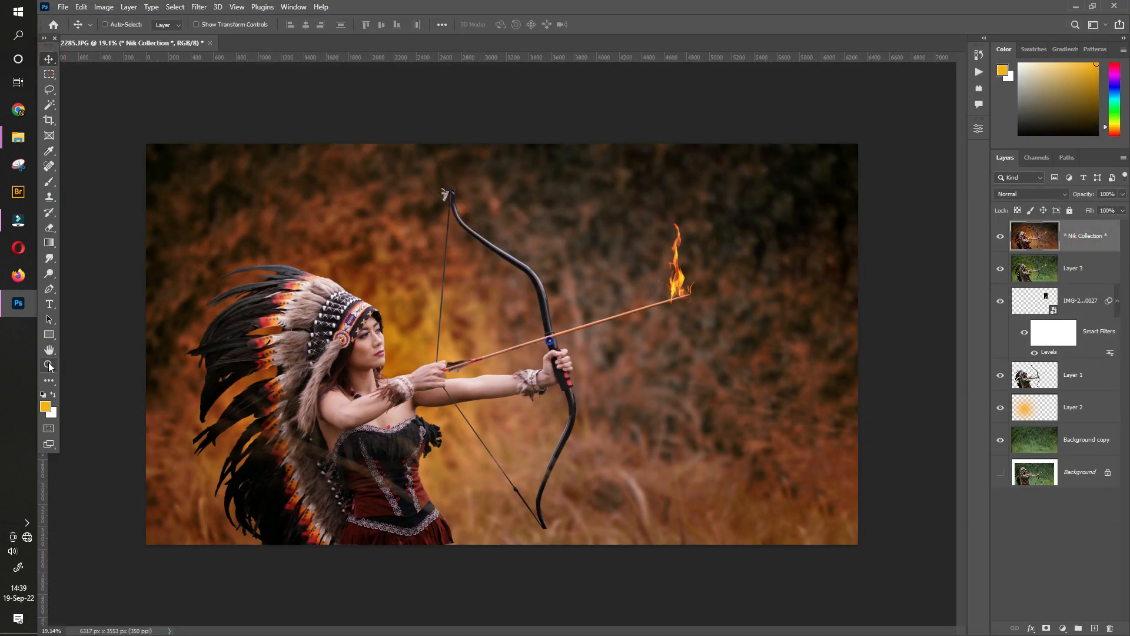
key("ctrl+0")
left_click(208, 91)
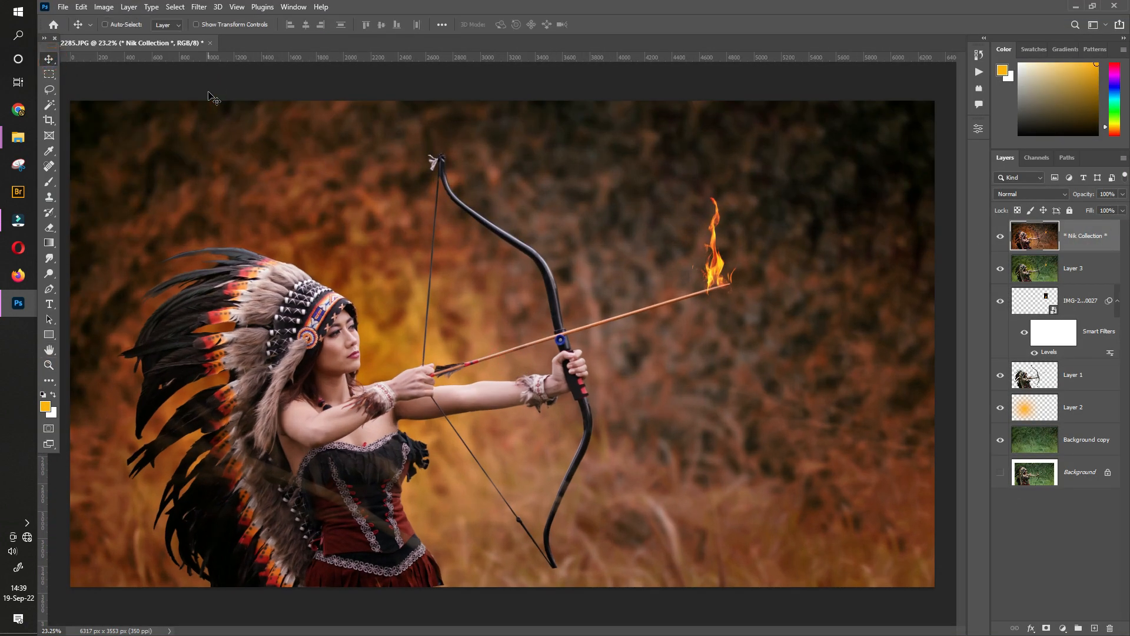